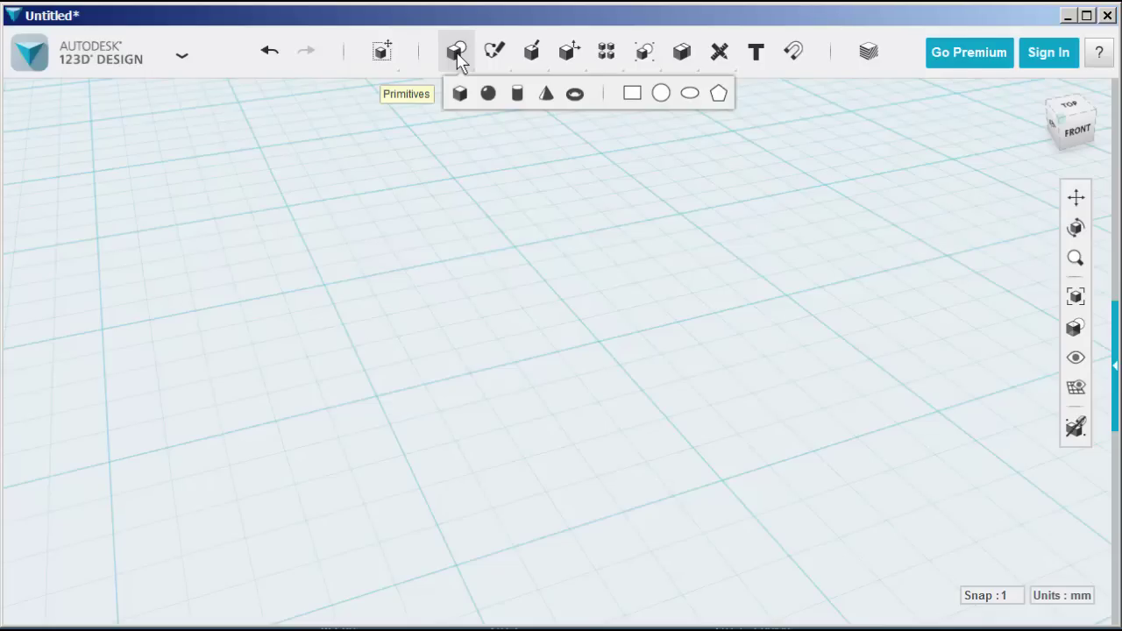
- Draw a circle with a radius of 20 mm on the workplane grid
left_click(661, 93)
left_click(600, 344)
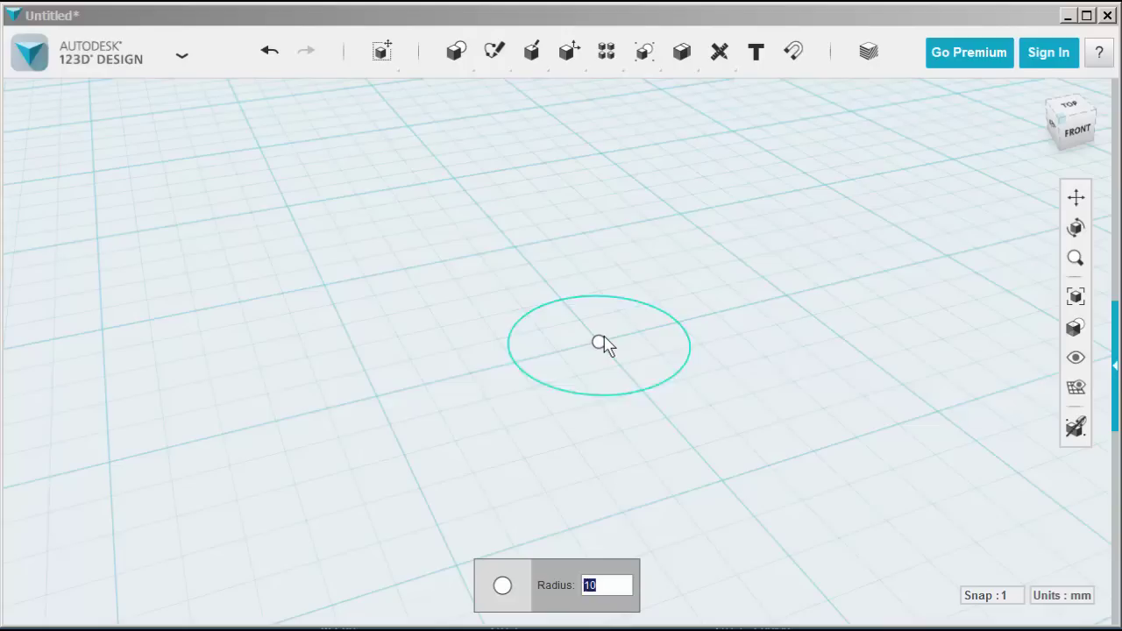
type("20")
key("Return")
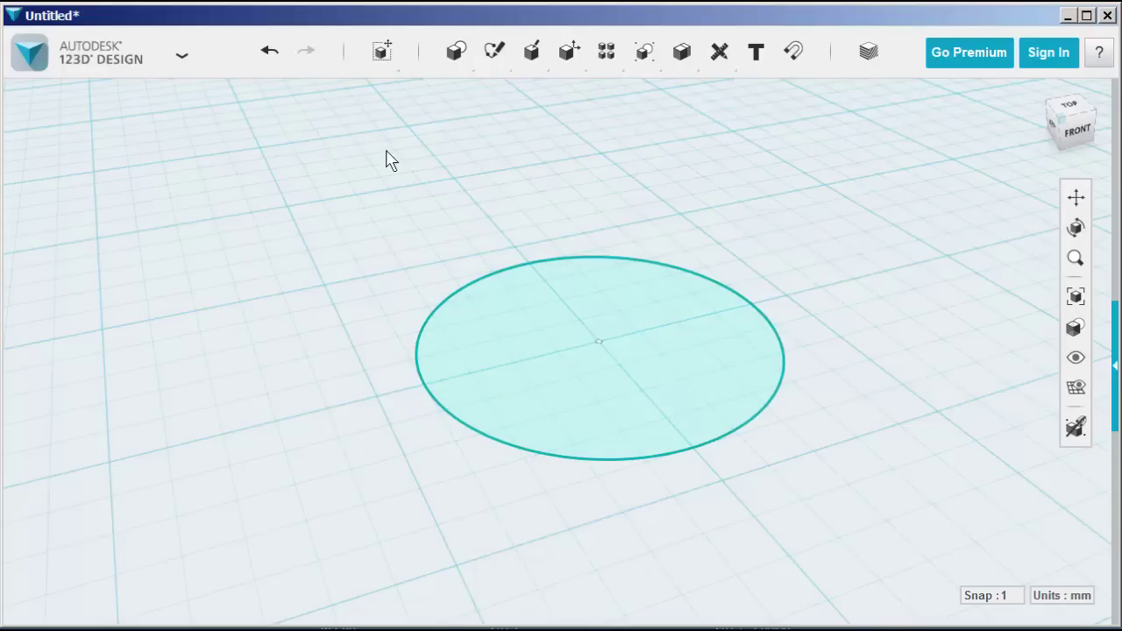
- Add a concentric circle with a radius of 10 mm inside the 20 mm circle
mouse_move(447, 66)
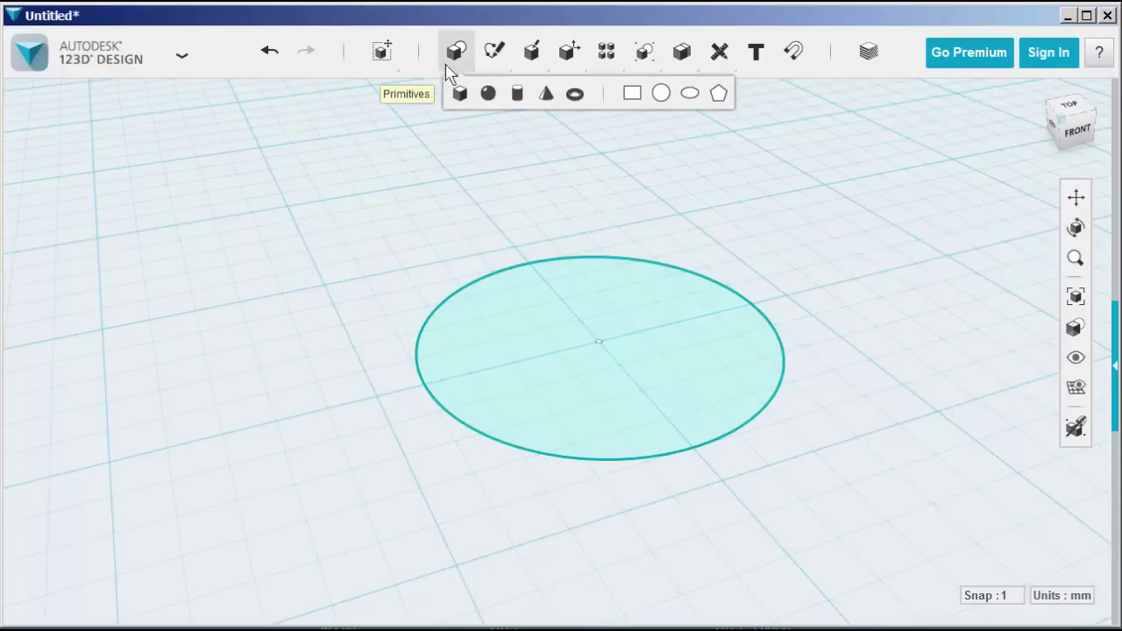
left_click(661, 93)
left_click(594, 352)
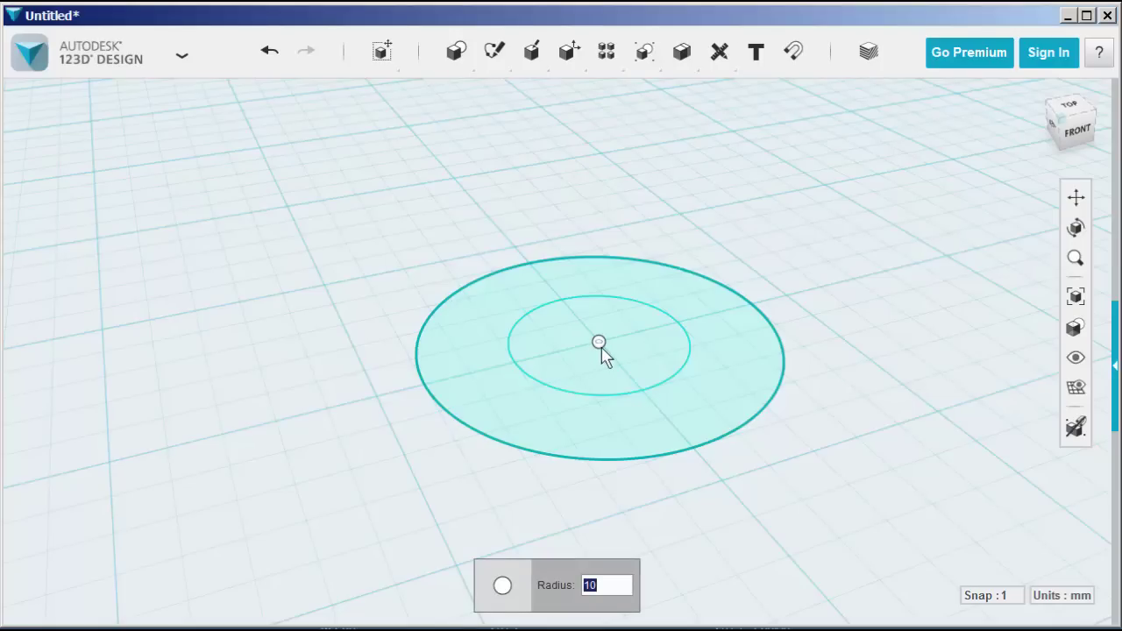
key("Return")
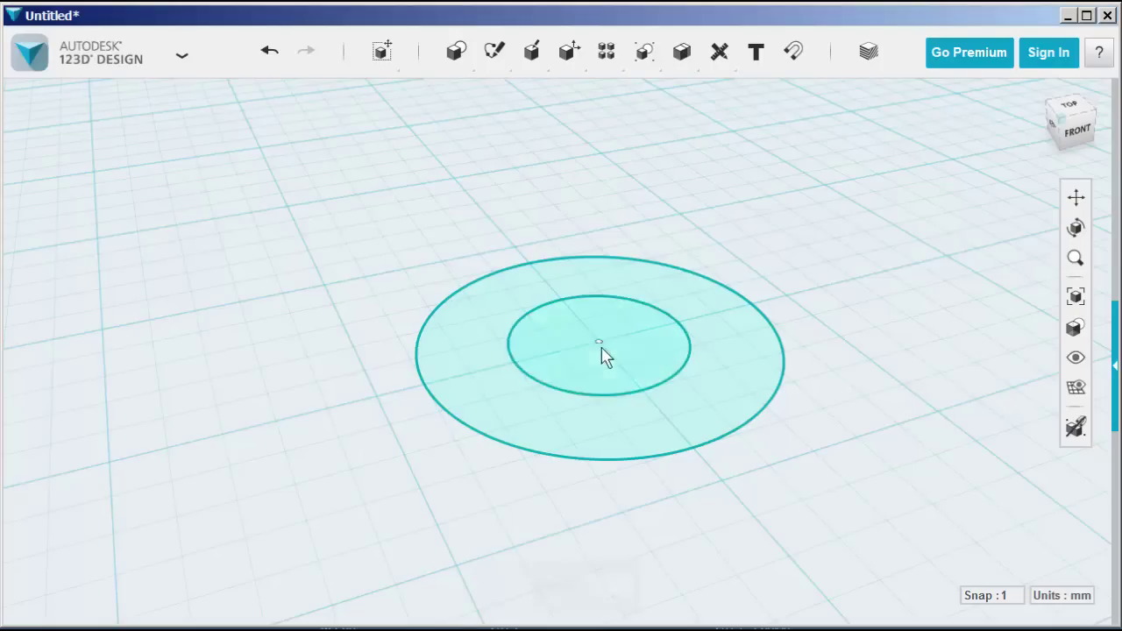
- Extrude the outer circle 10 mm upward with its wall tapering inward
left_click(733, 378)
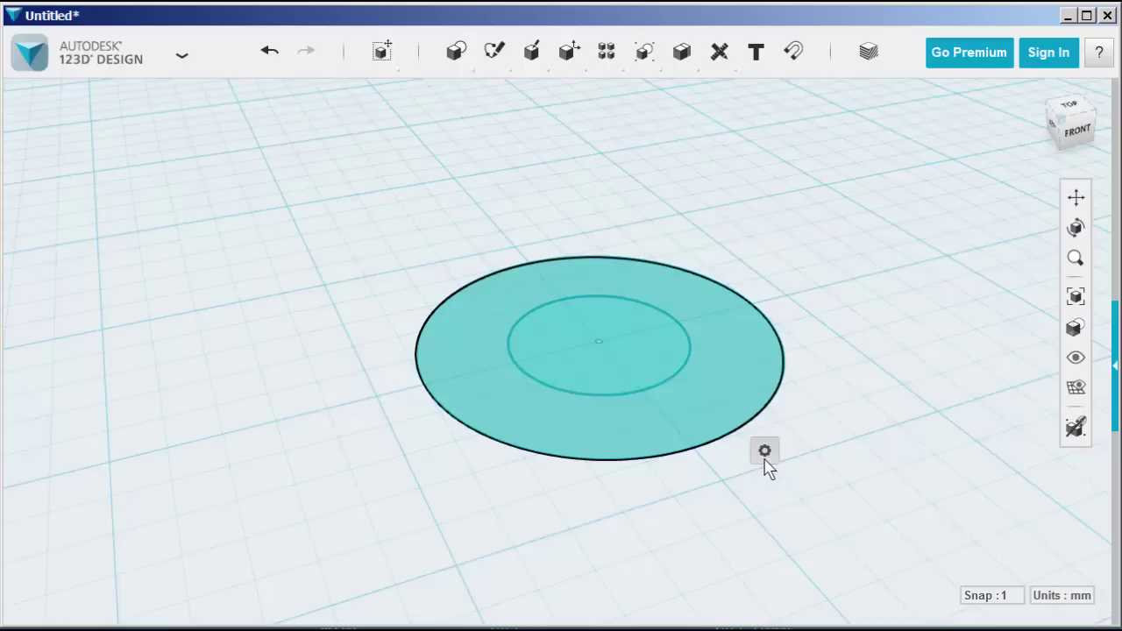
mouse_move(765, 456)
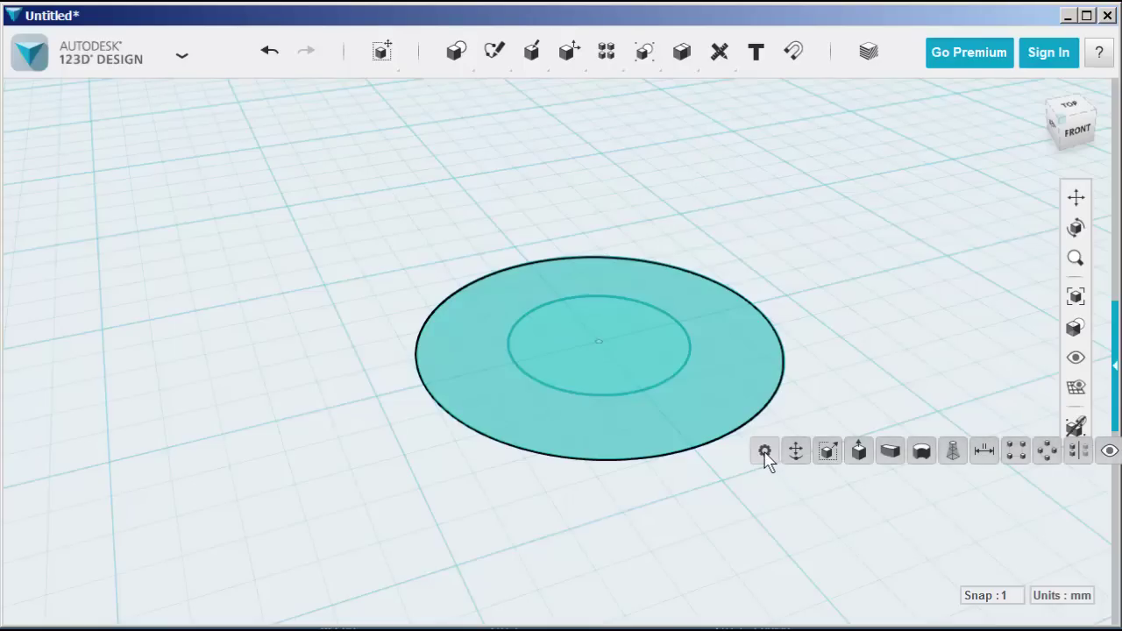
left_click(859, 452)
left_click(599, 318)
left_click_drag(598, 318, 579, 238)
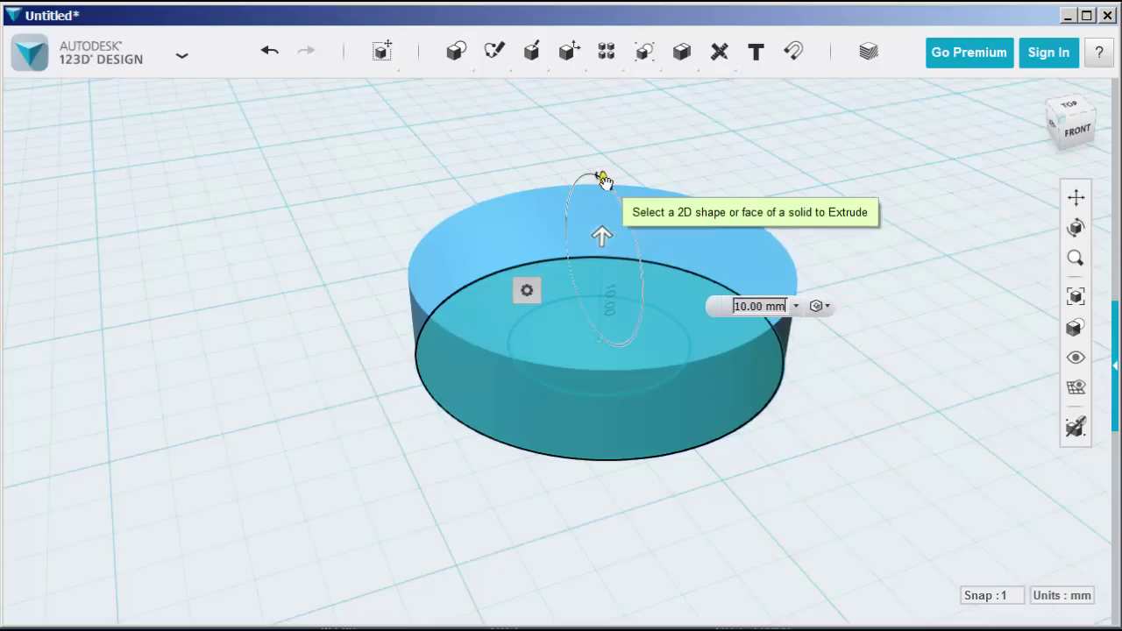
left_click_drag(602, 179, 613, 218)
left_click(388, 240)
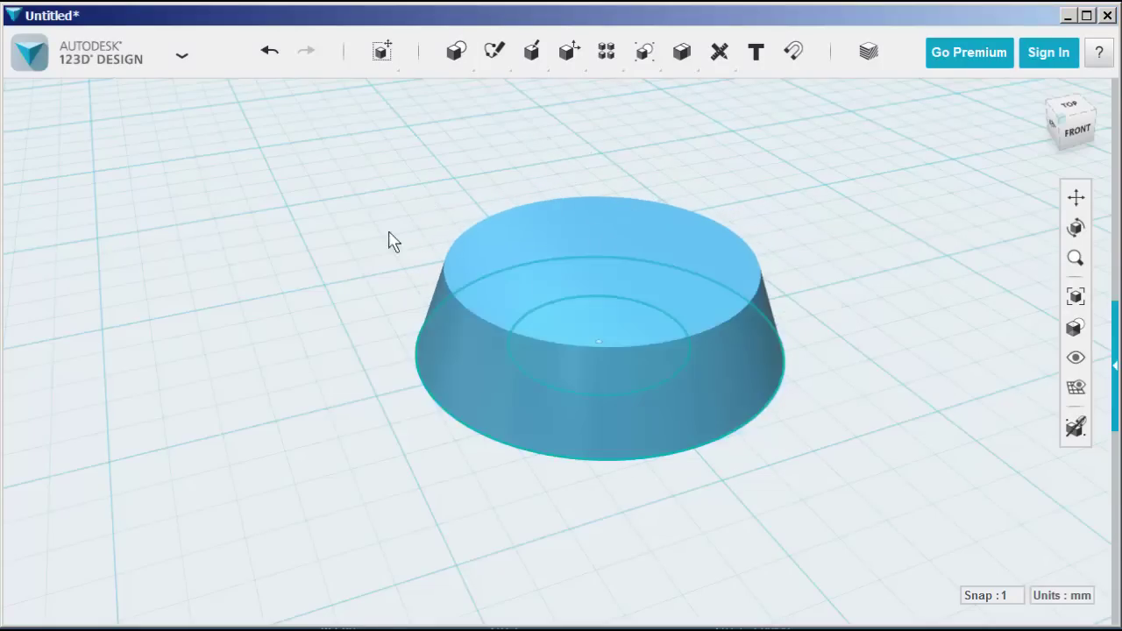
- Extrude the inner circle from the underside up through the tapered solid to cut a through hole
right_click_drag(707, 395, 835, 272)
left_click(1070, 140)
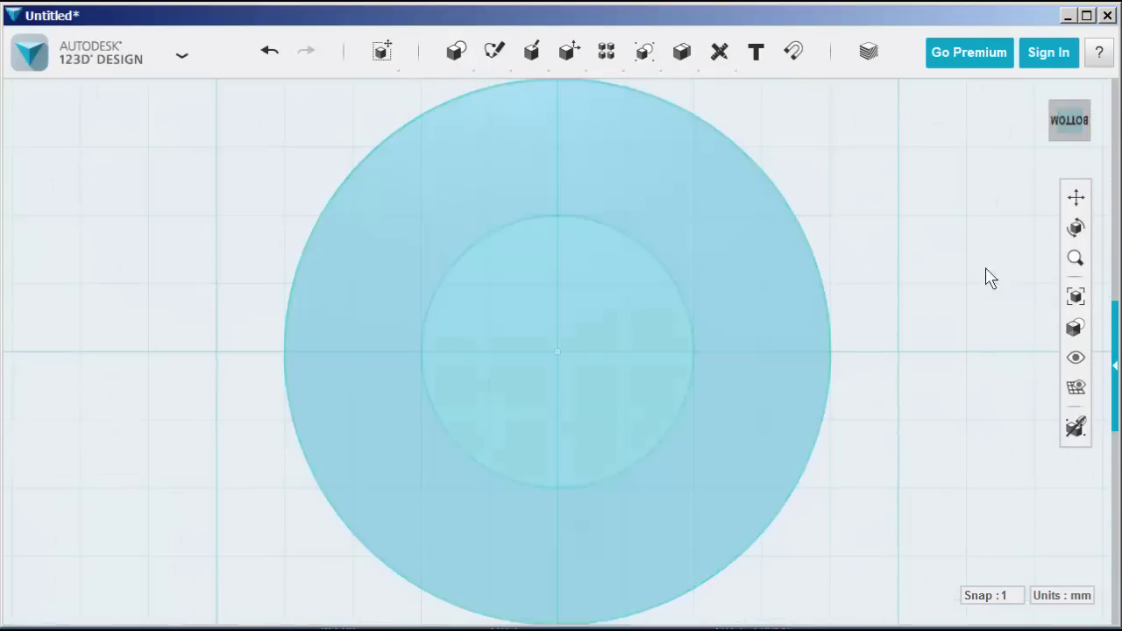
right_click_drag(989, 278, 993, 384)
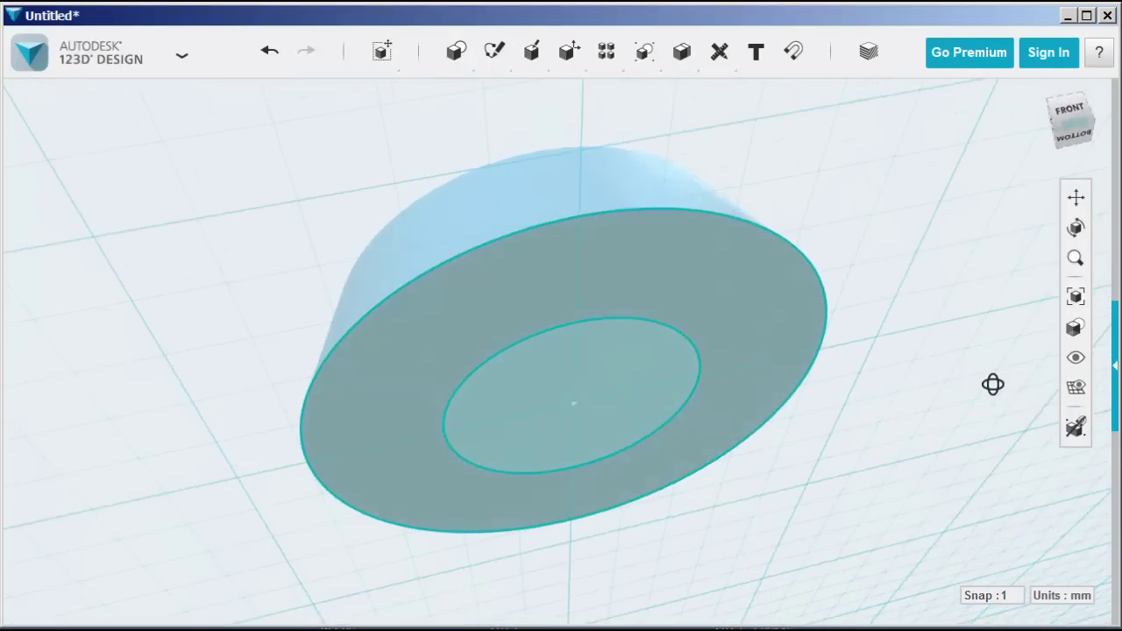
left_click(632, 385)
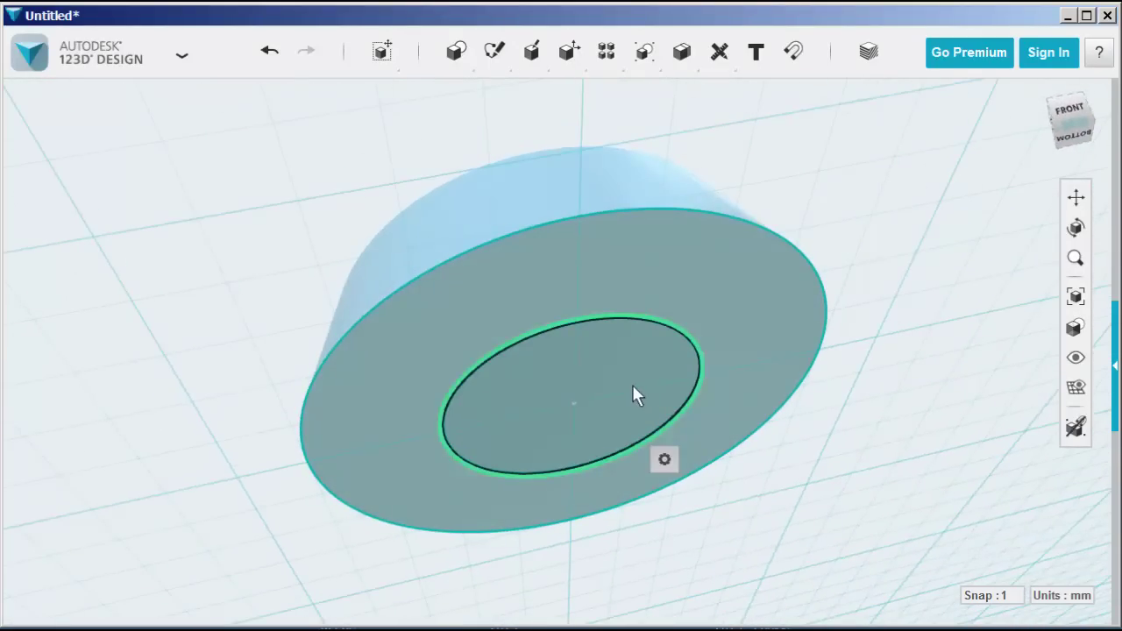
mouse_move(666, 460)
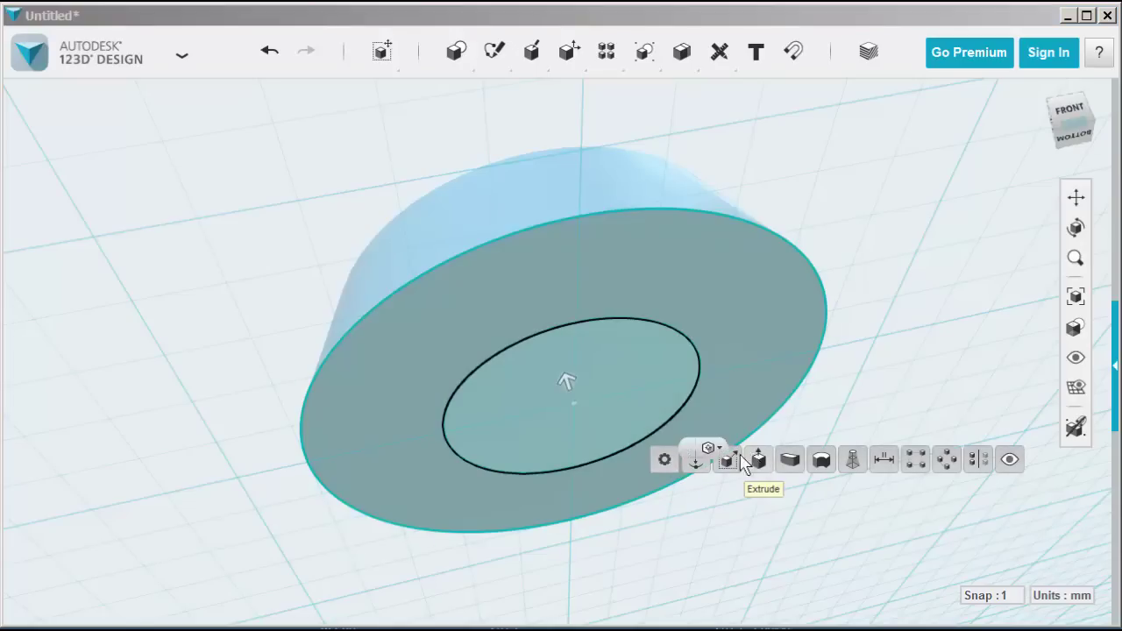
left_click(757, 459)
left_click_drag(563, 383, 344, 115)
left_click(234, 113)
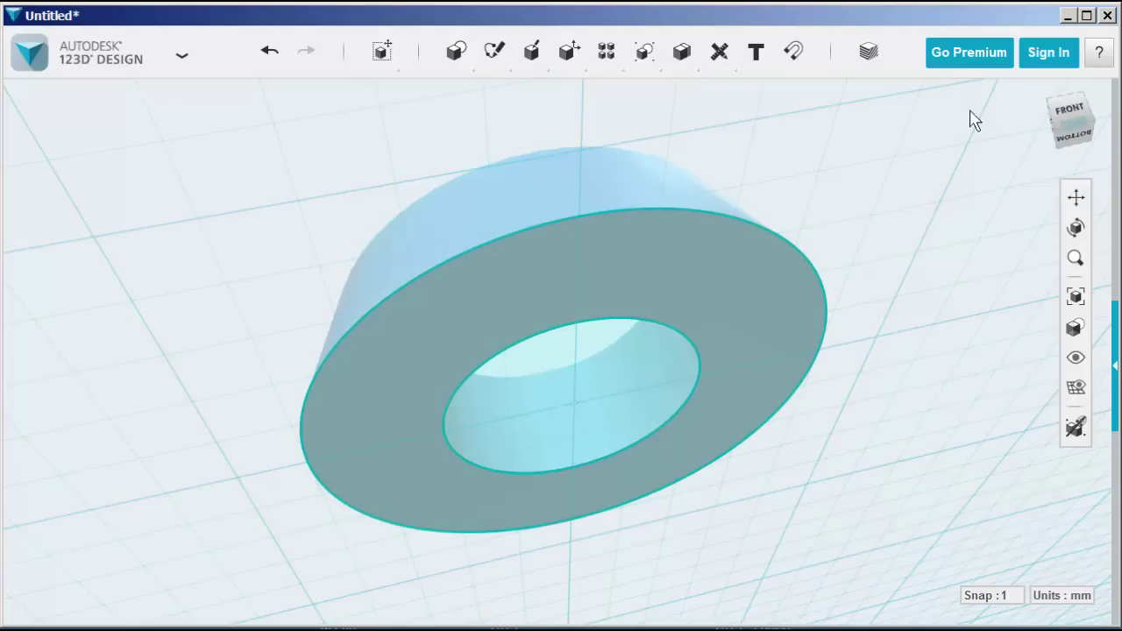
- Hide all sketches so only the tapered ring solid is displayed
left_click_drag(1040, 103, 971, 347)
mouse_move(1077, 358)
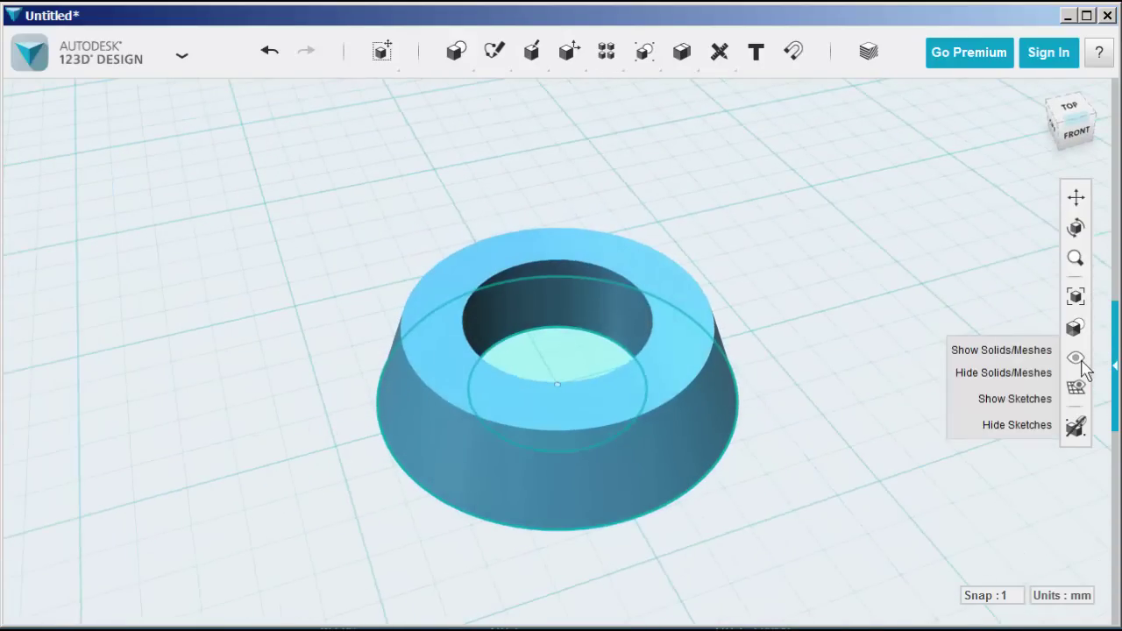
left_click(1026, 425)
right_click_drag(927, 449, 938, 419)
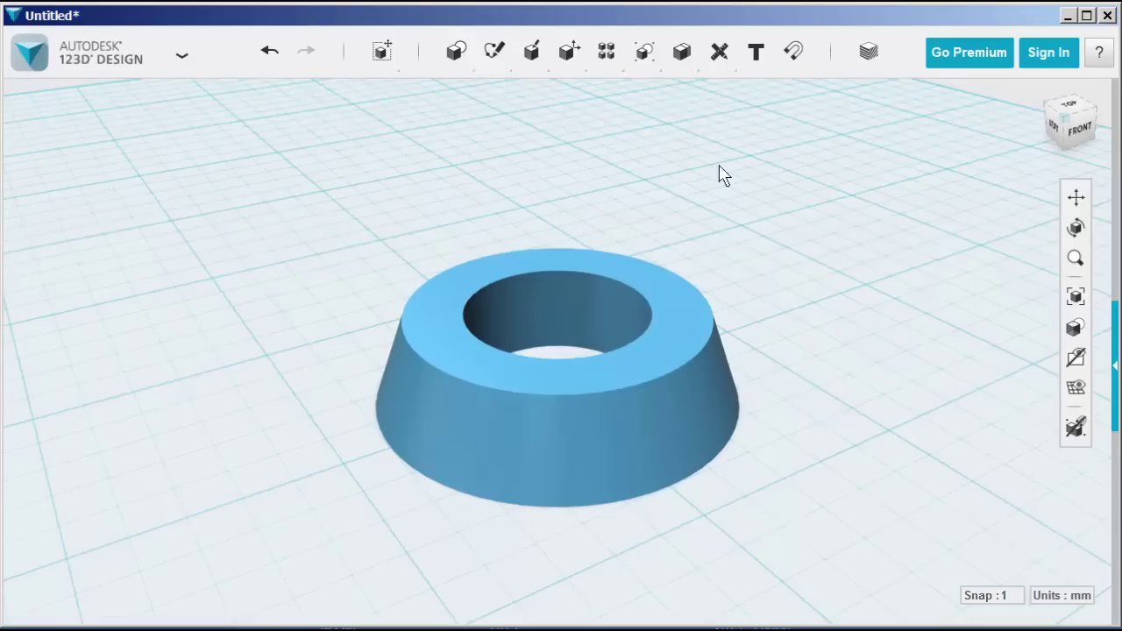
- Place a 20 × 20 × 20 mm box on the ring's sloped outer wall
mouse_move(457, 51)
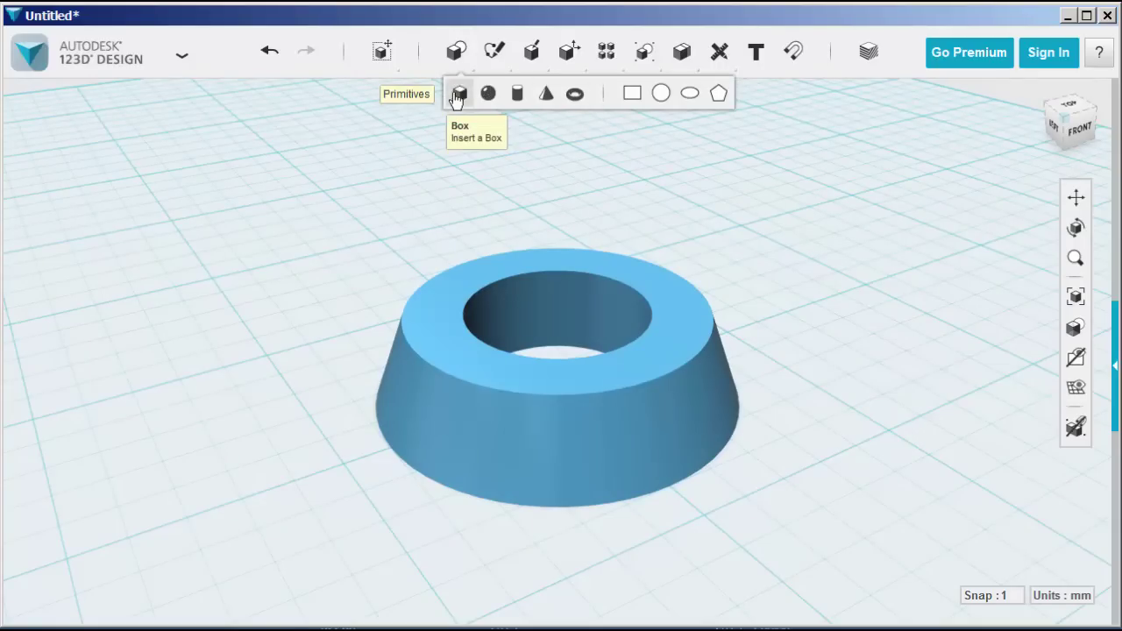
left_click(458, 93)
right_click_drag(804, 429, 712, 395)
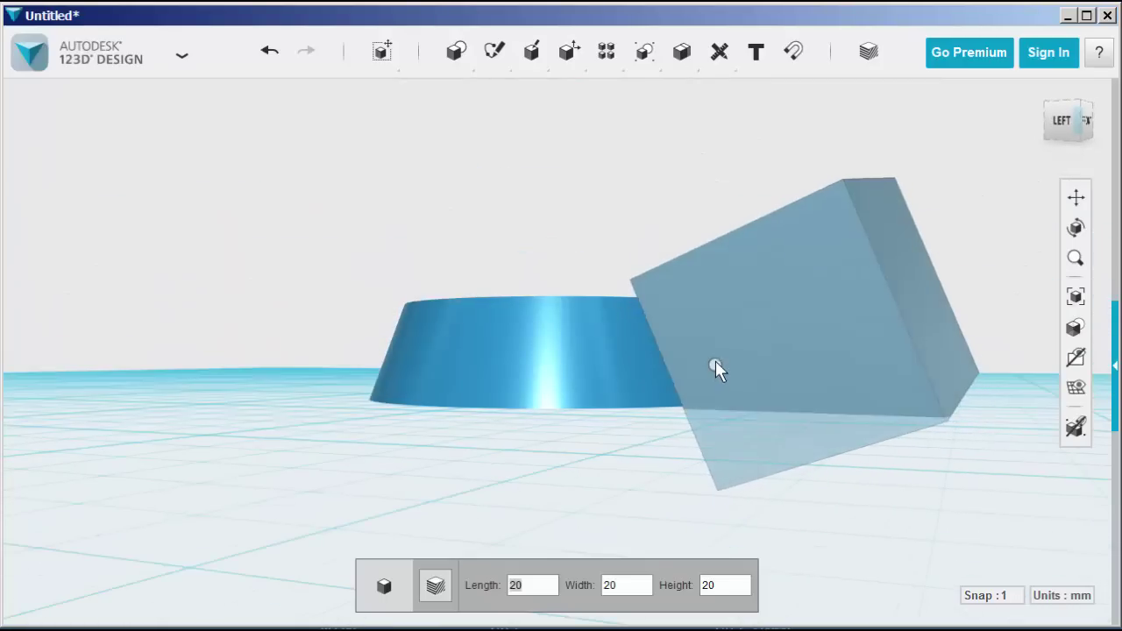
left_click(715, 361)
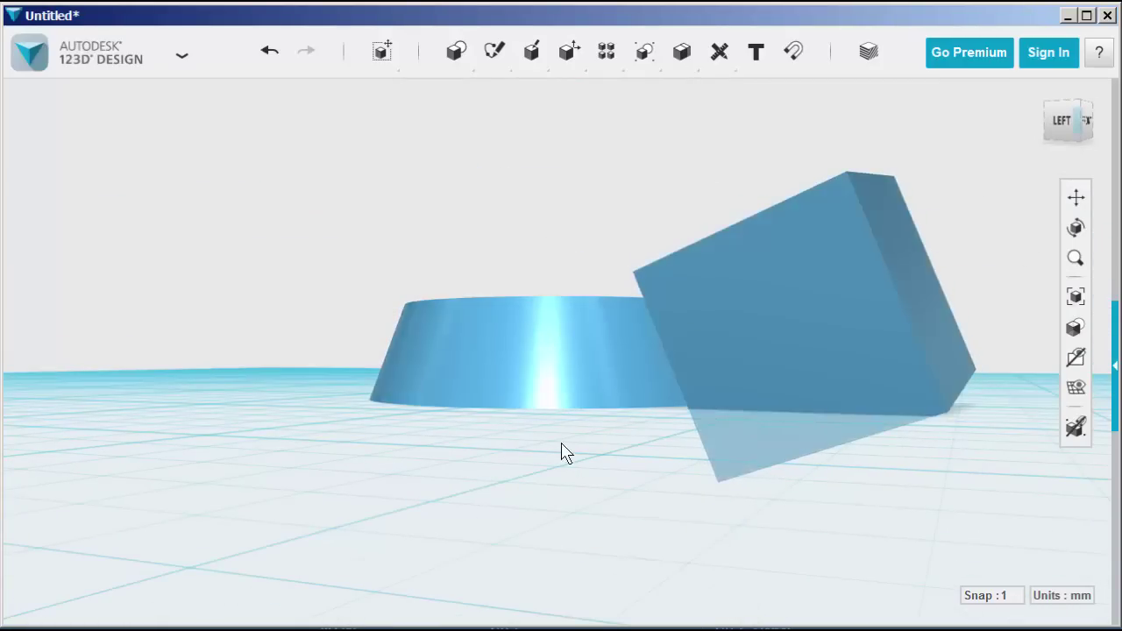
- Scale the box uniformly by a factor of about 0.51
right_click_drag(561, 454, 586, 451)
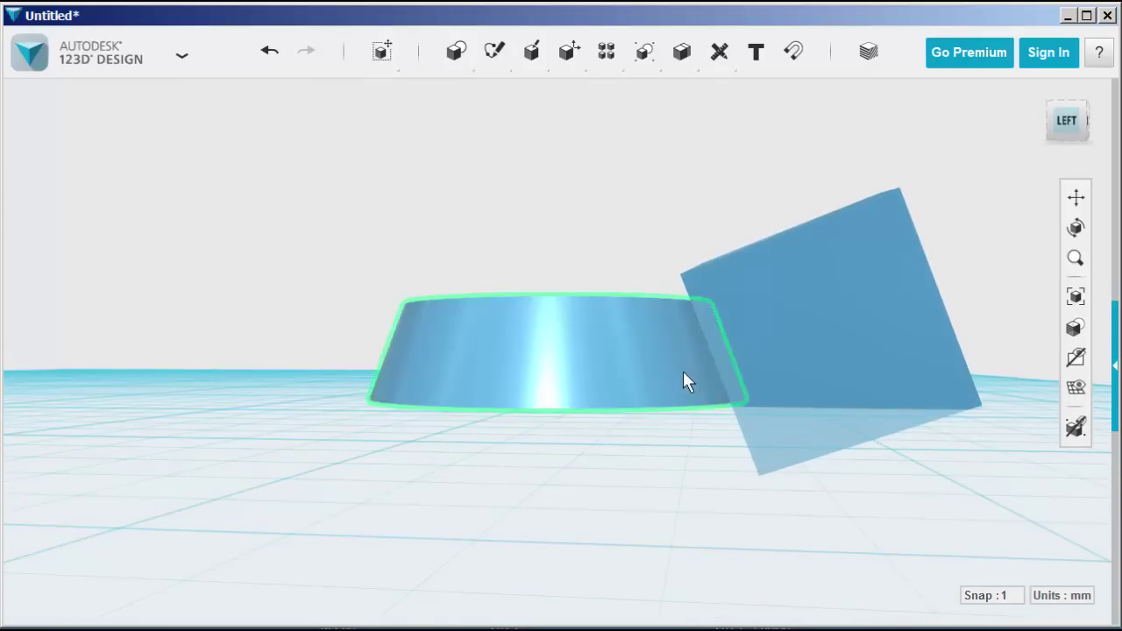
left_click(795, 342)
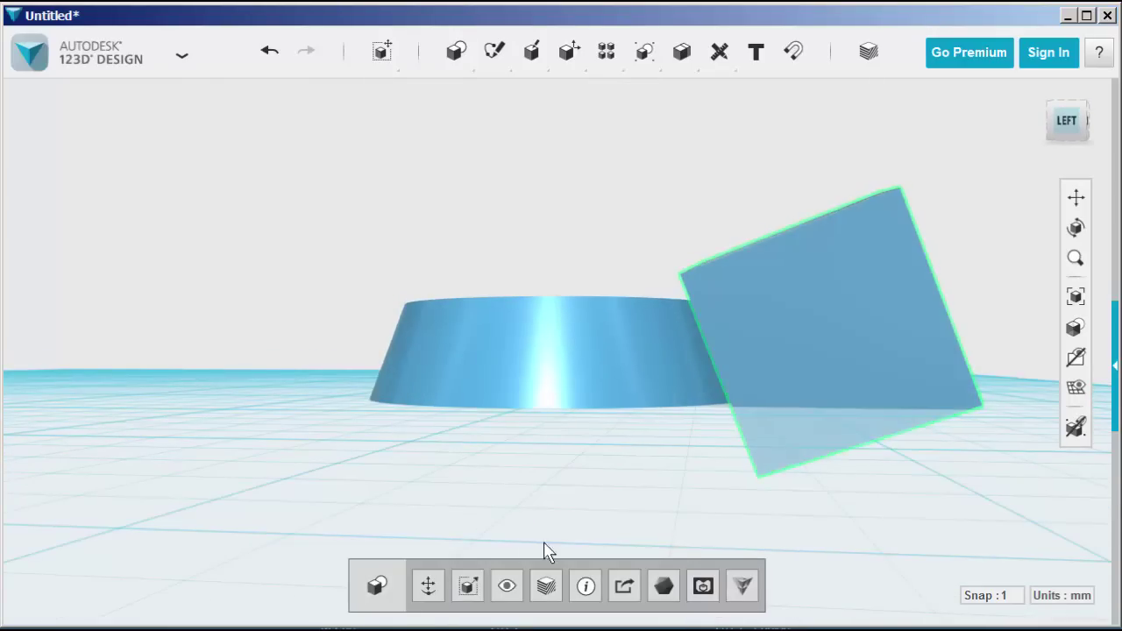
left_click(471, 589)
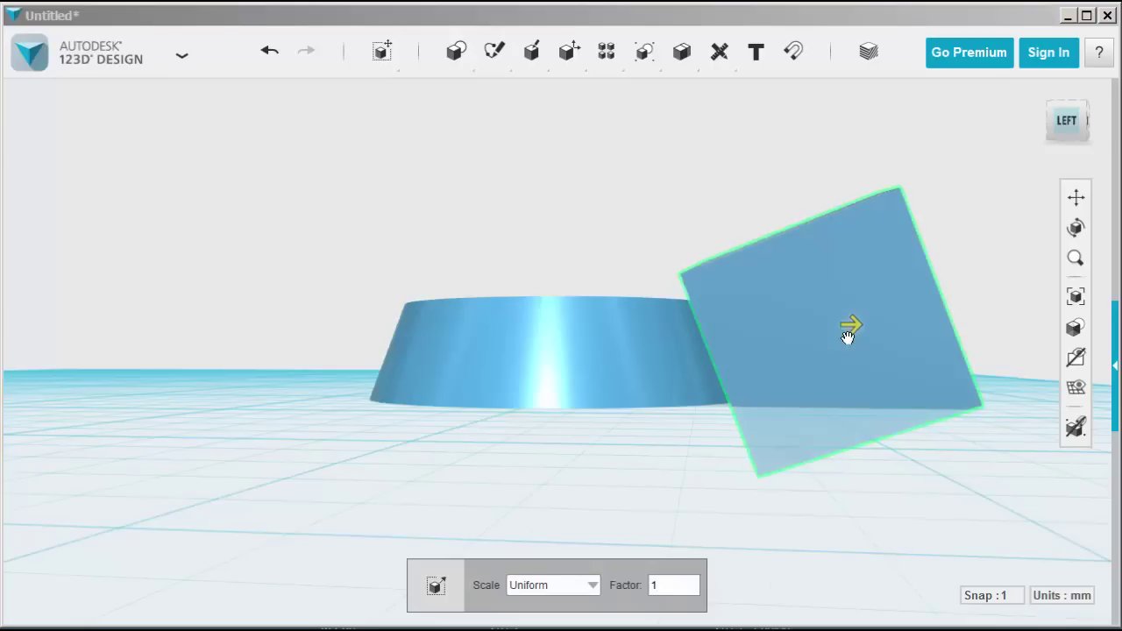
left_click_drag(851, 327, 804, 322)
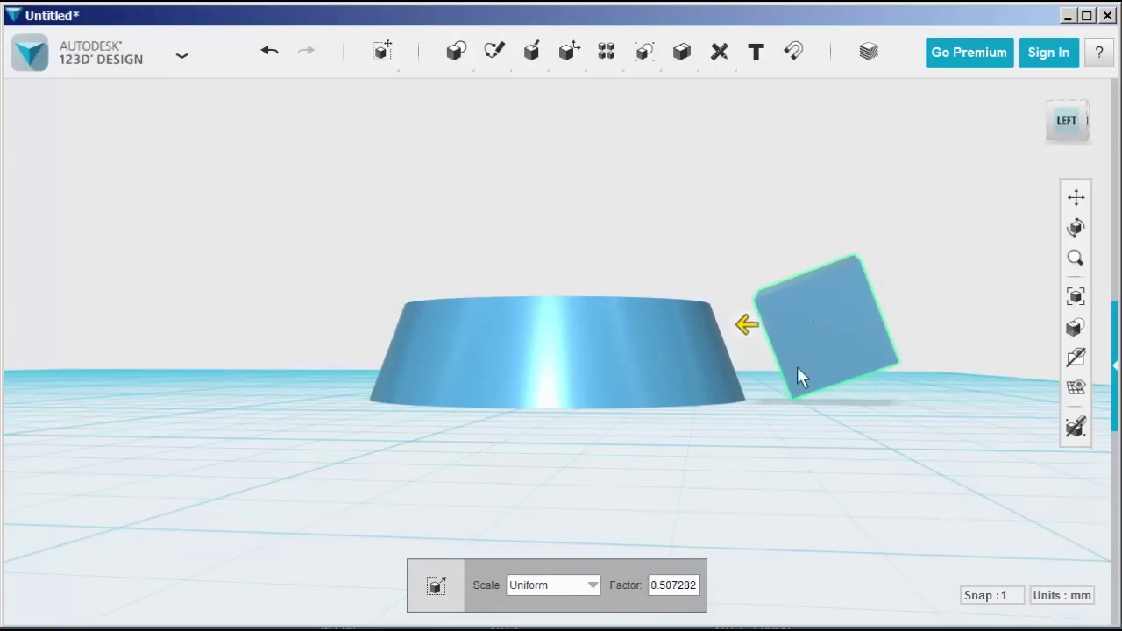
- Sketch a straight polyline down the middle of the box's outward face, from its upper edge to its lower edge
right_click_drag(786, 455, 645, 461)
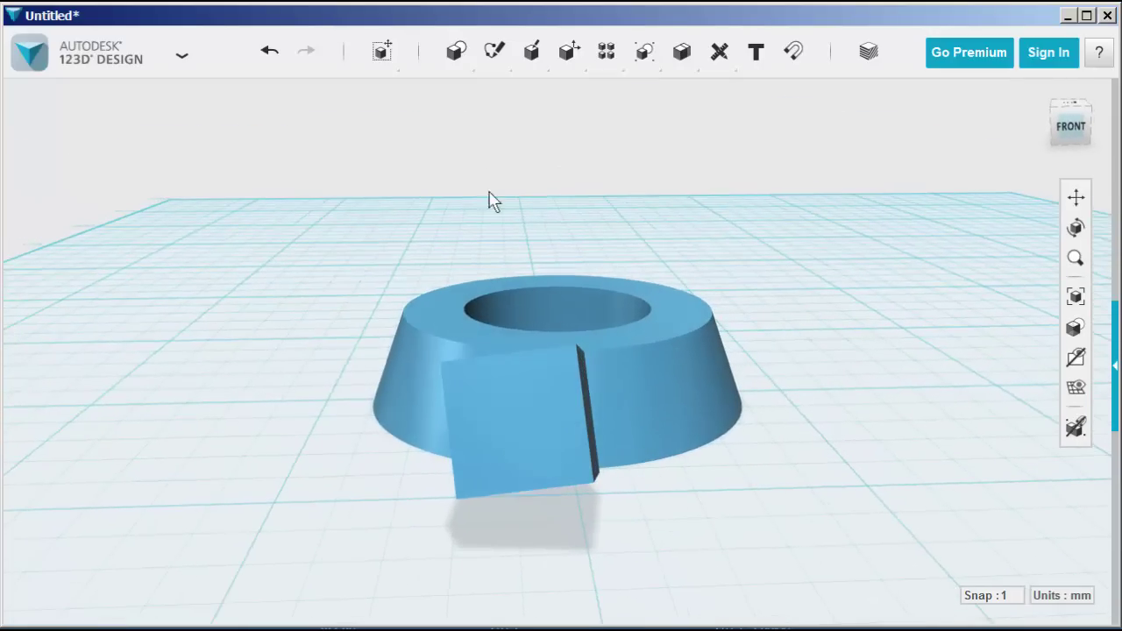
mouse_move(495, 61)
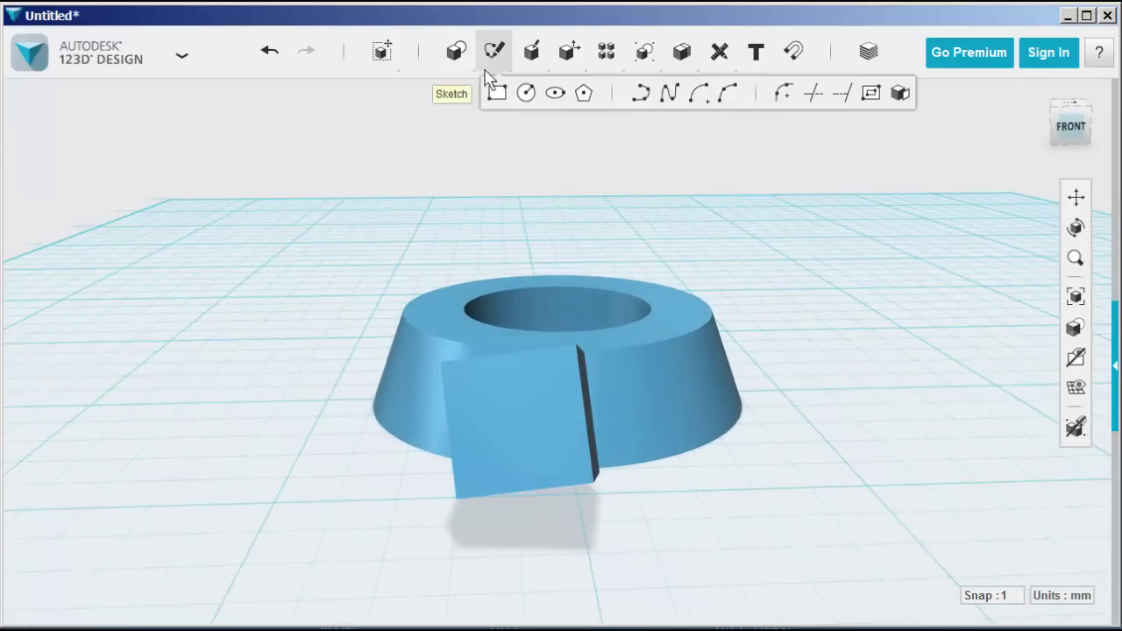
left_click(639, 94)
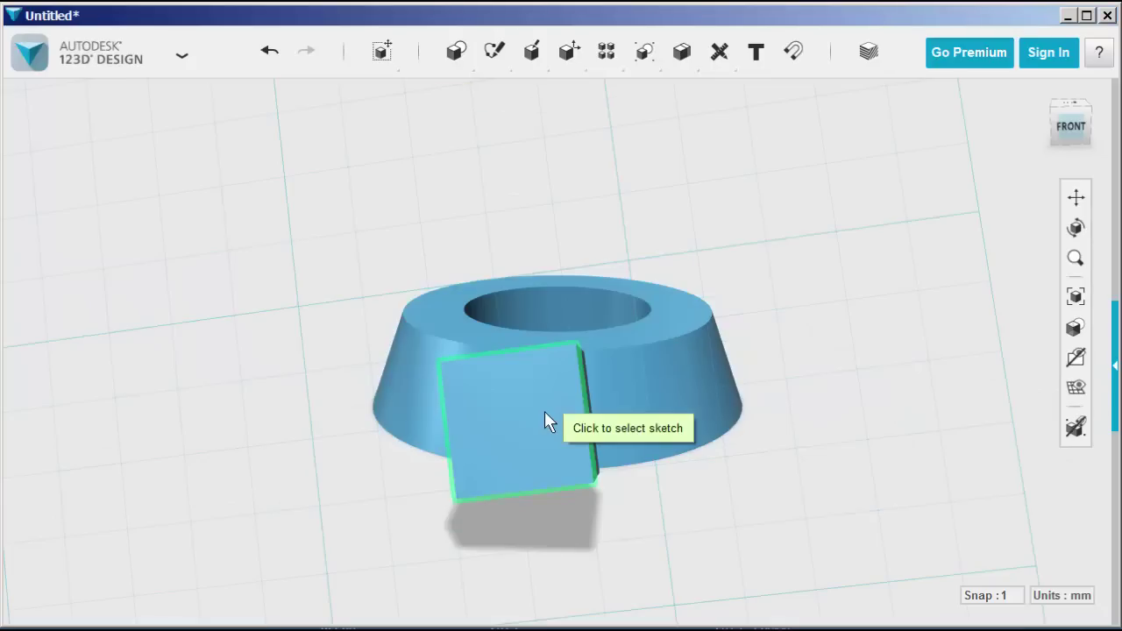
left_click(505, 355)
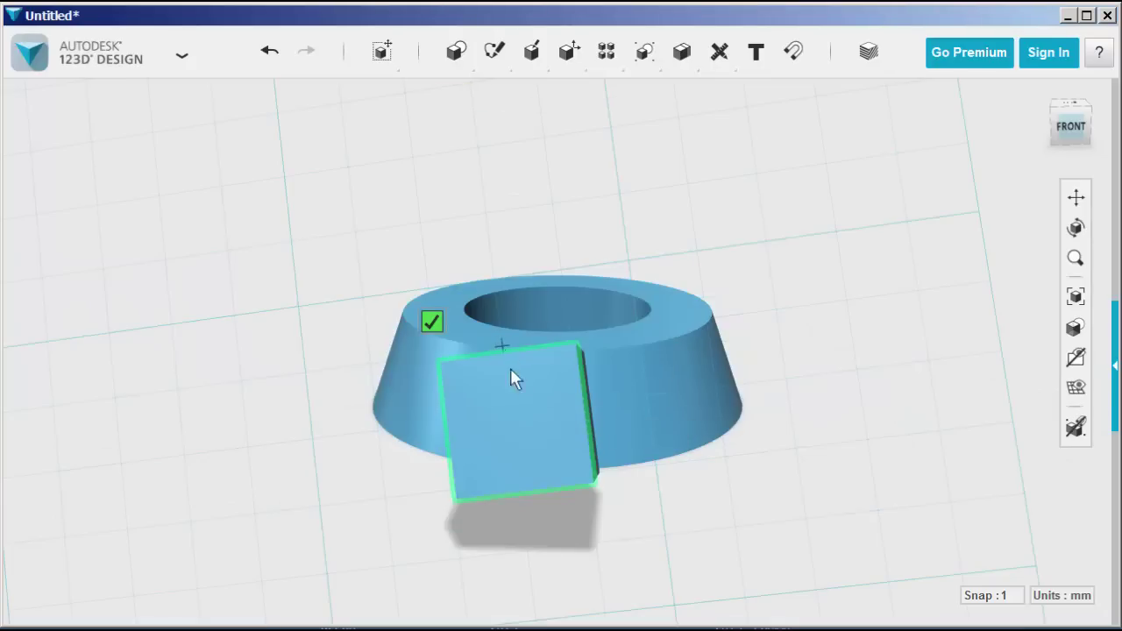
left_click(520, 492)
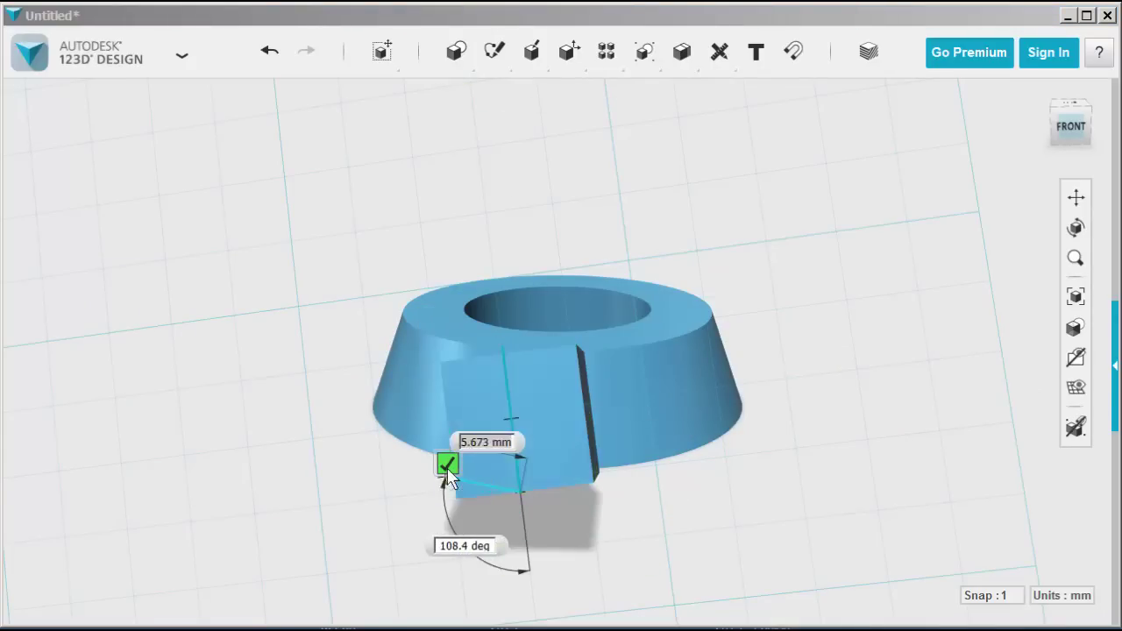
key("Escape")
- Place a 3 × 3 mm rectangle on the box's underside, centred on the lower end of the sketched line
right_click_drag(465, 503, 448, 439)
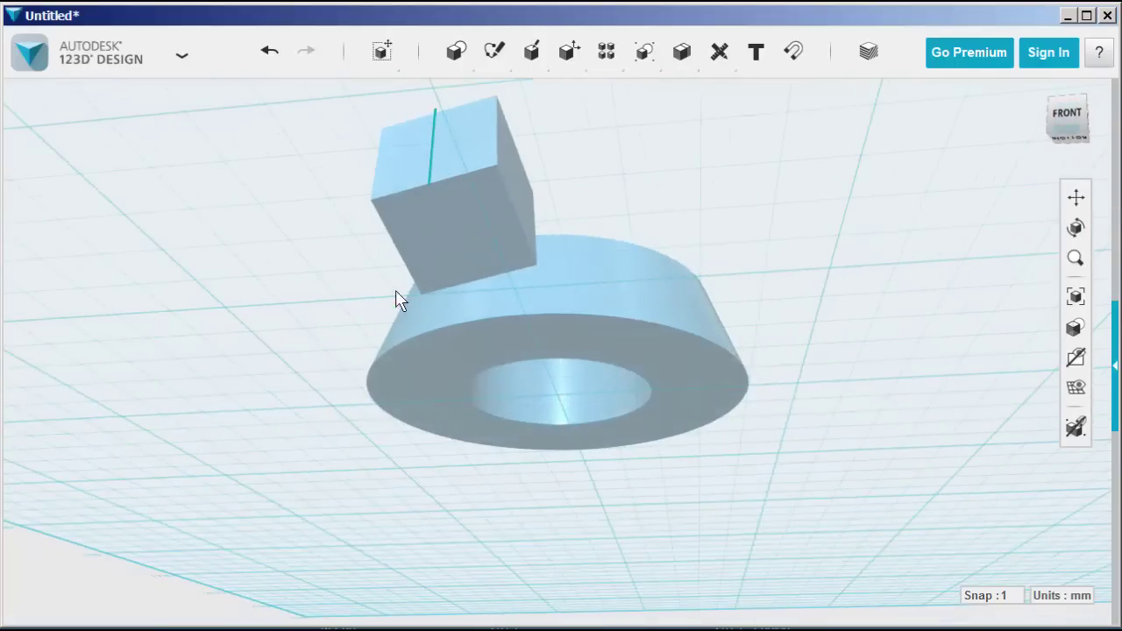
scroll(438, 181, "up", 5)
right_click_drag(438, 181, 465, 345)
mouse_move(456, 66)
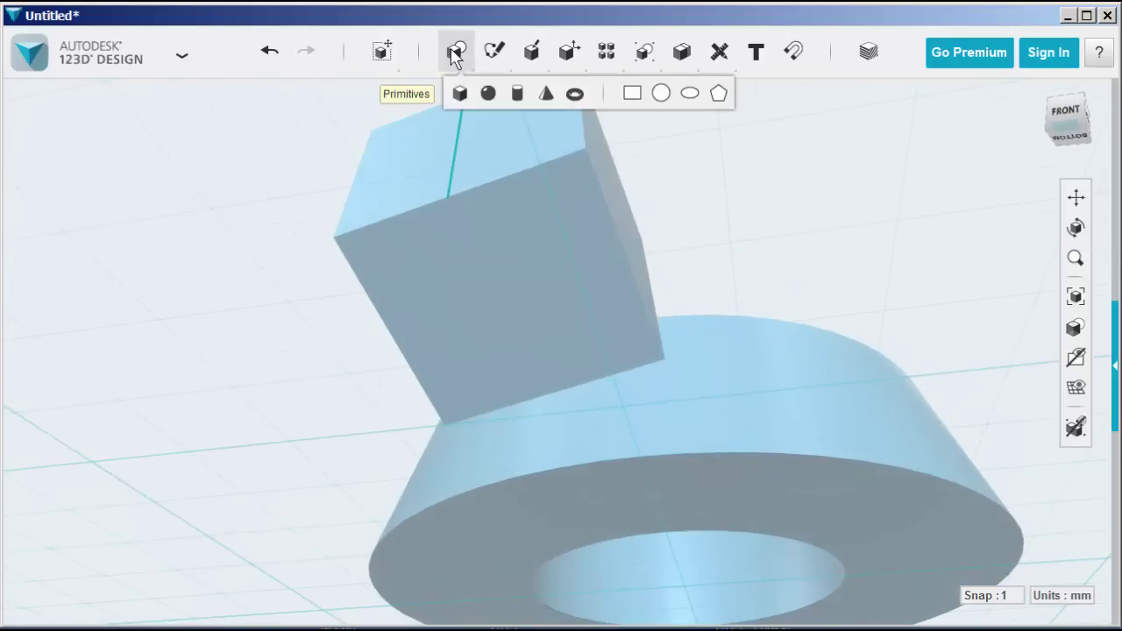
left_click(632, 93)
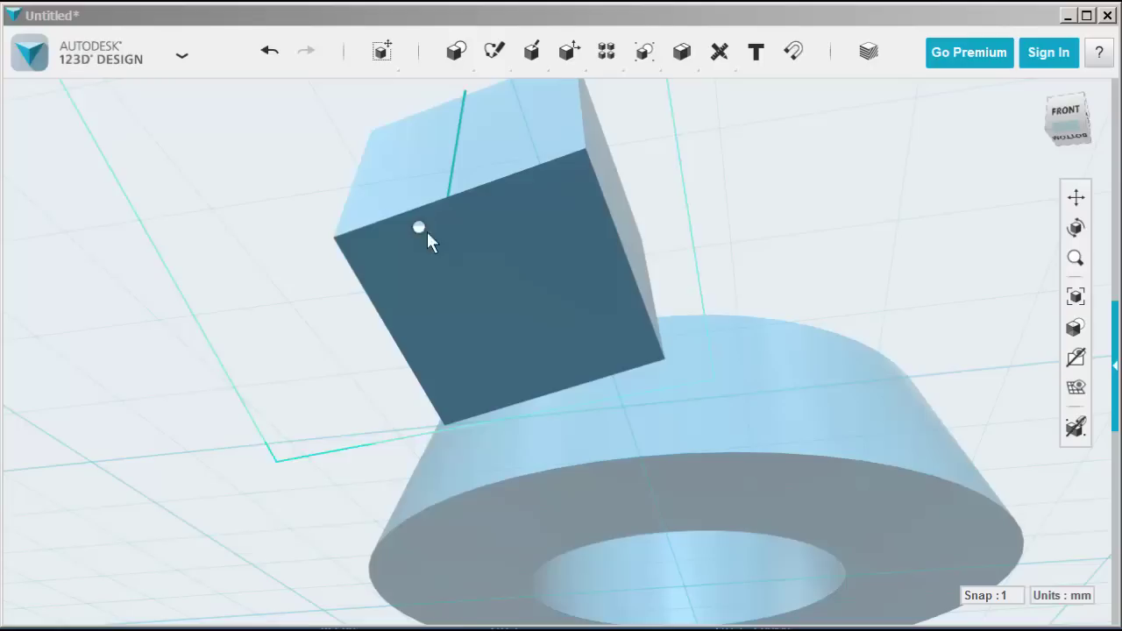
left_click(452, 239)
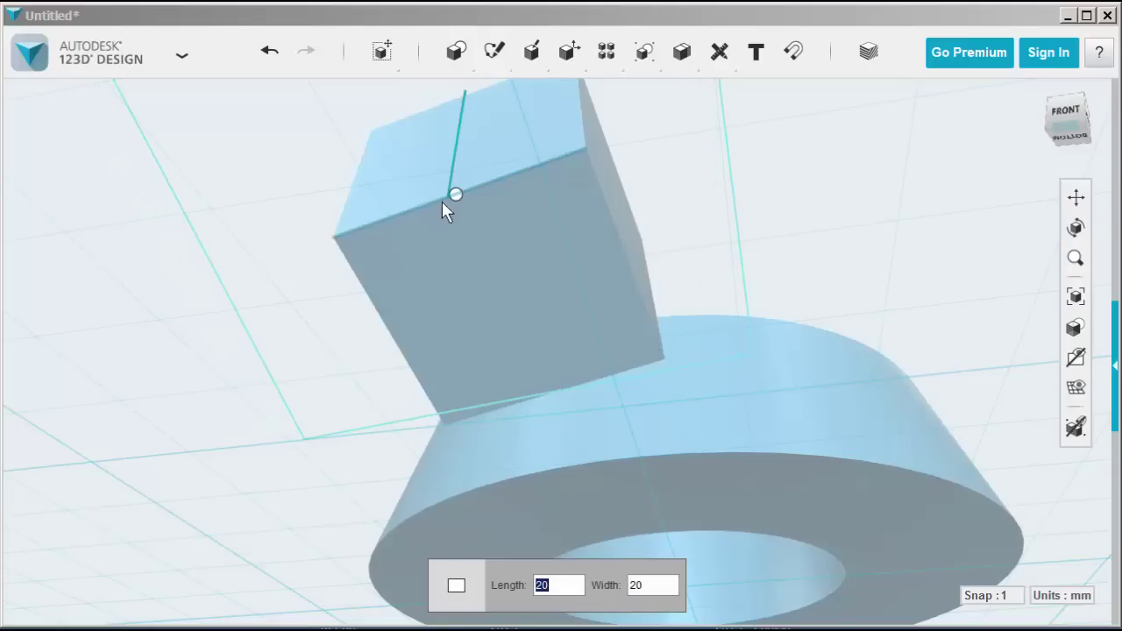
scroll(443, 201, "up", 1)
scroll(447, 206, "up", 1)
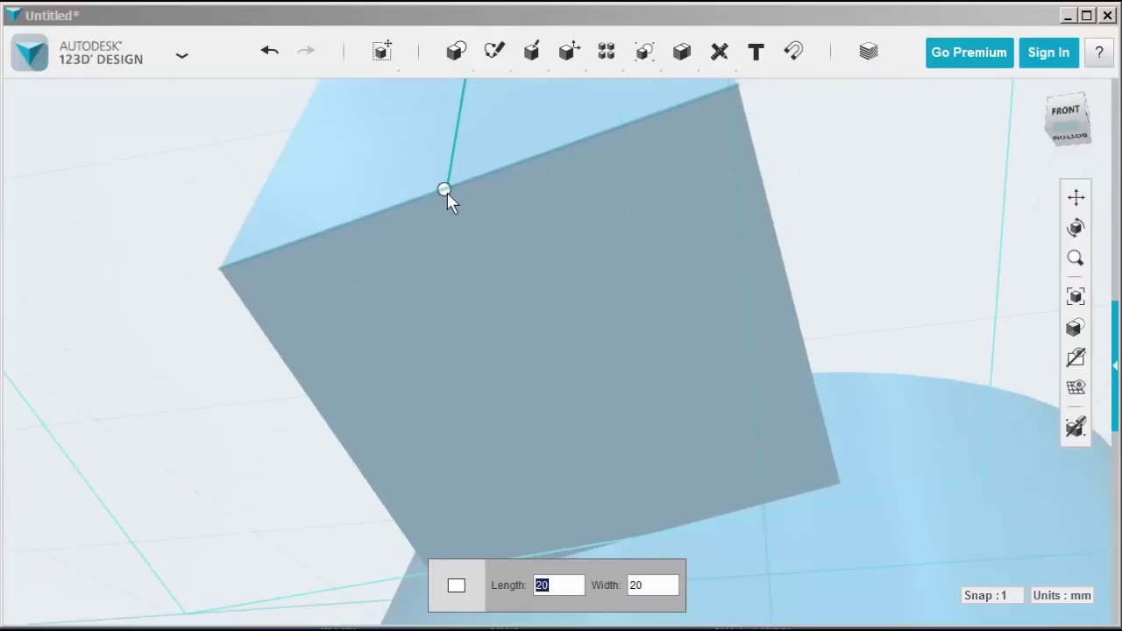
type("3")
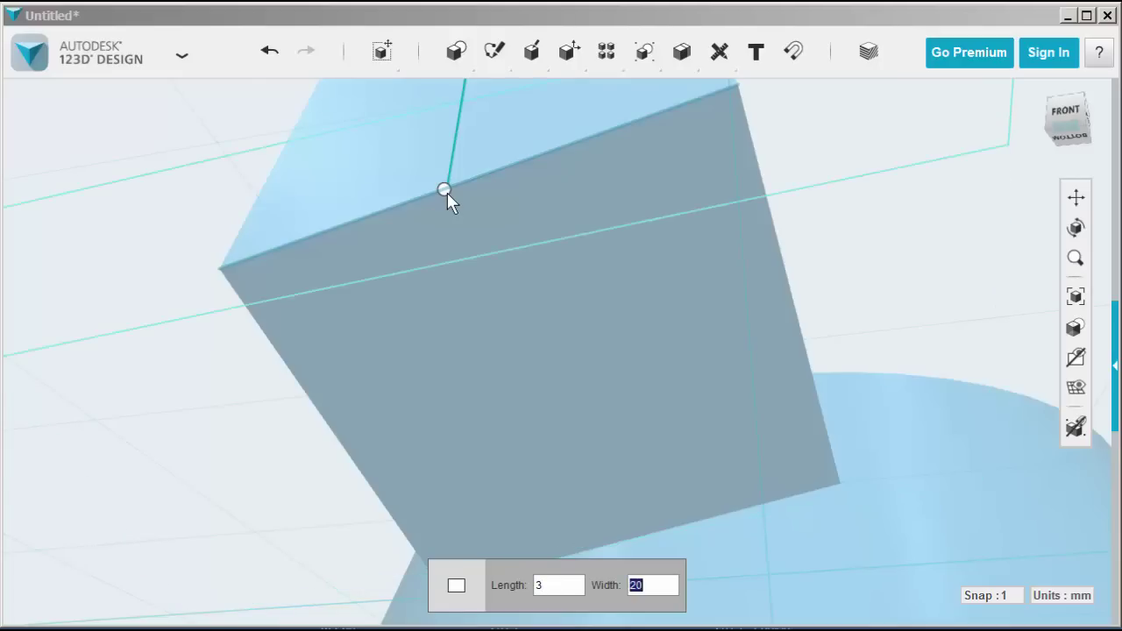
type("3")
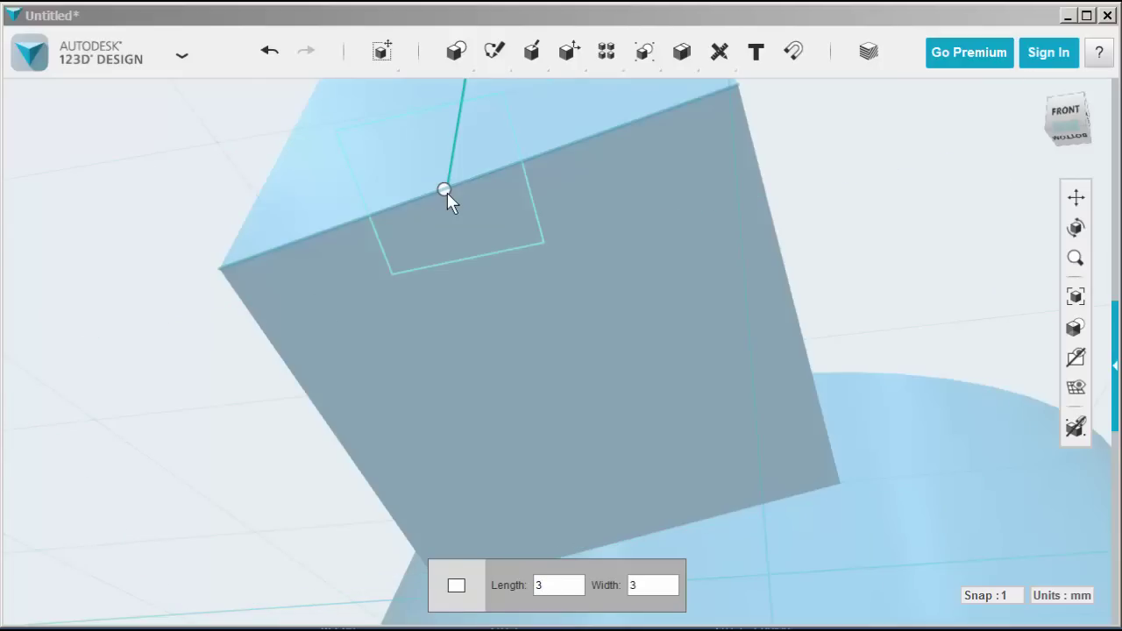
left_click(447, 193)
- Delete the box, keeping the sketched line and the small square
right_click_drag(351, 293, 386, 329)
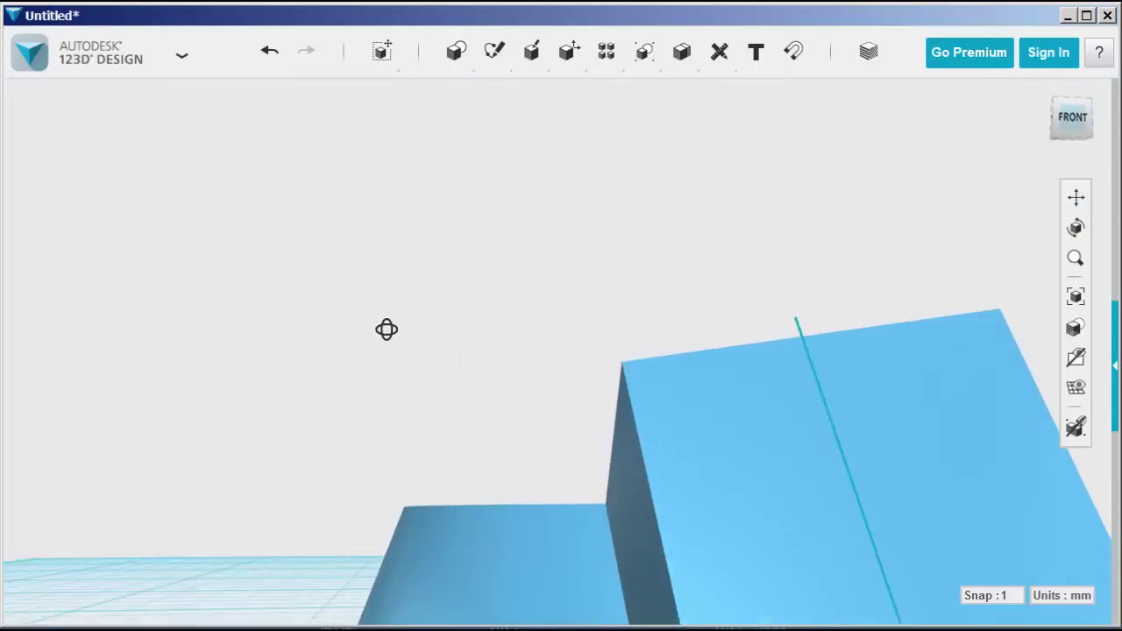
scroll(377, 316, "down", 3)
scroll(359, 306, "down", 2)
left_click(618, 397)
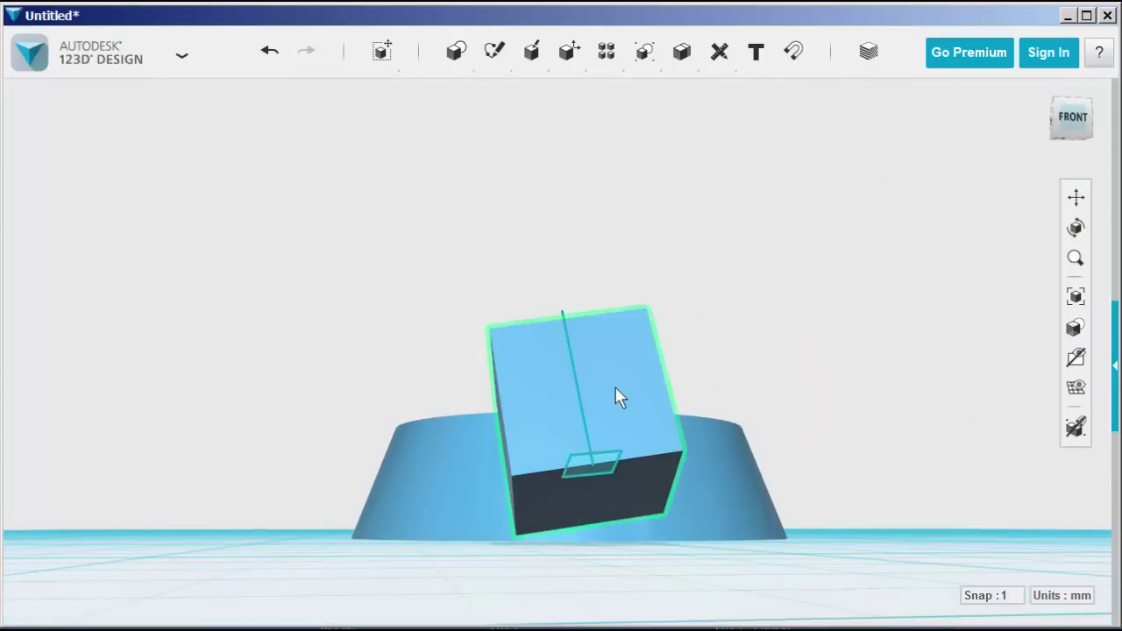
key("Delete")
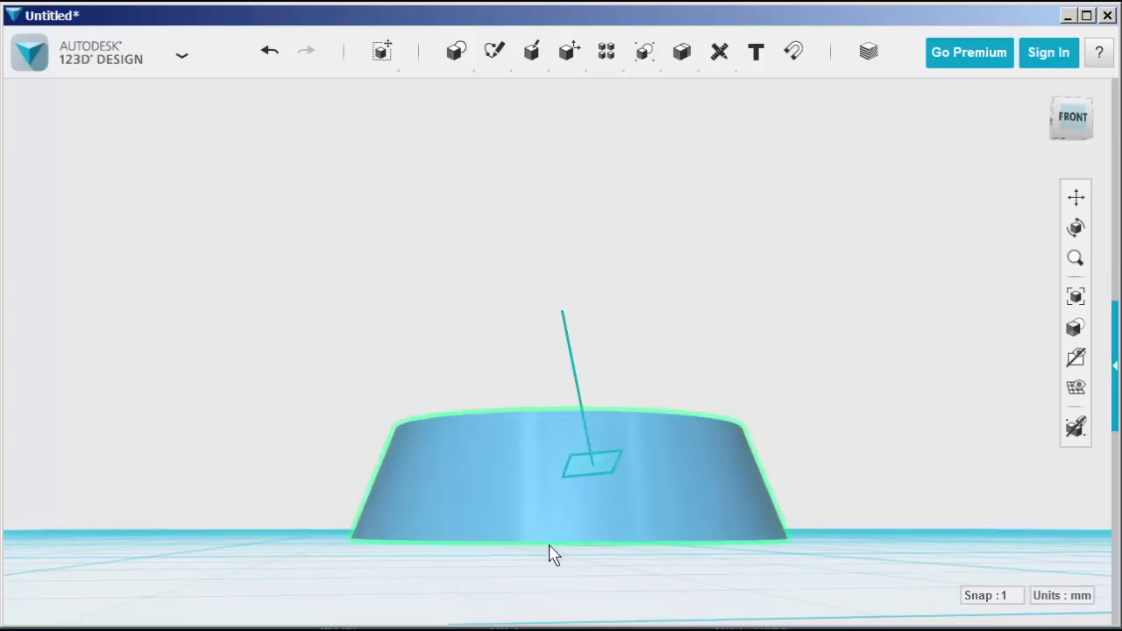
- Sweep the small square profile along the slanted line to make a solid bar
mouse_move(551, 553)
right_mouse_down()
mouse_move(806, 584)
mouse_move(857, 552)
right_mouse_up()
left_click(852, 540)
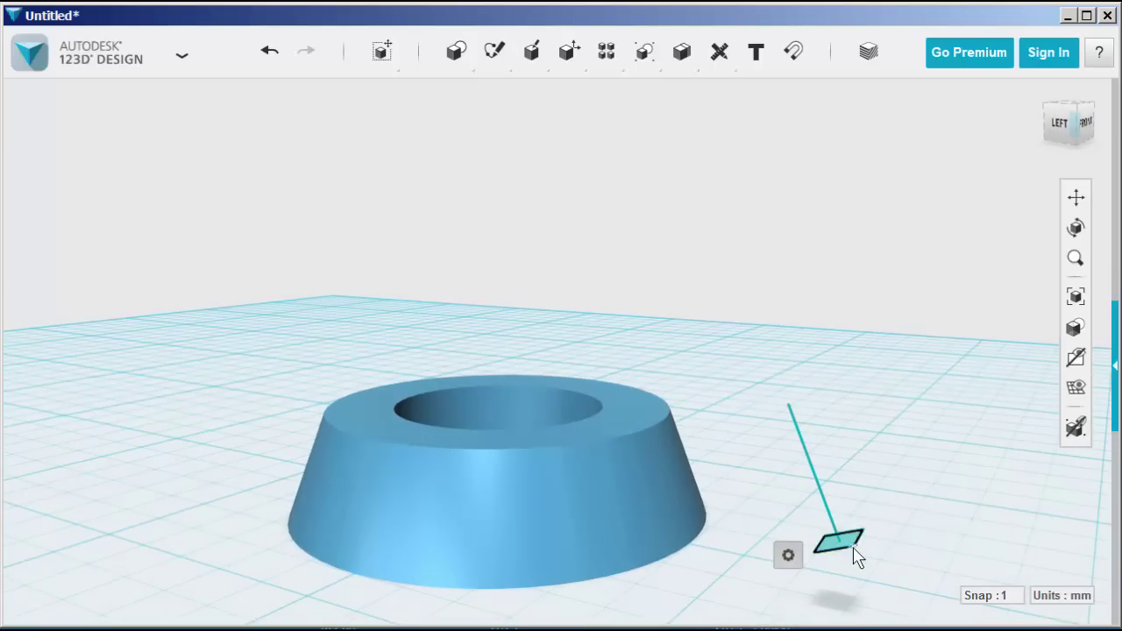
mouse_move(788, 560)
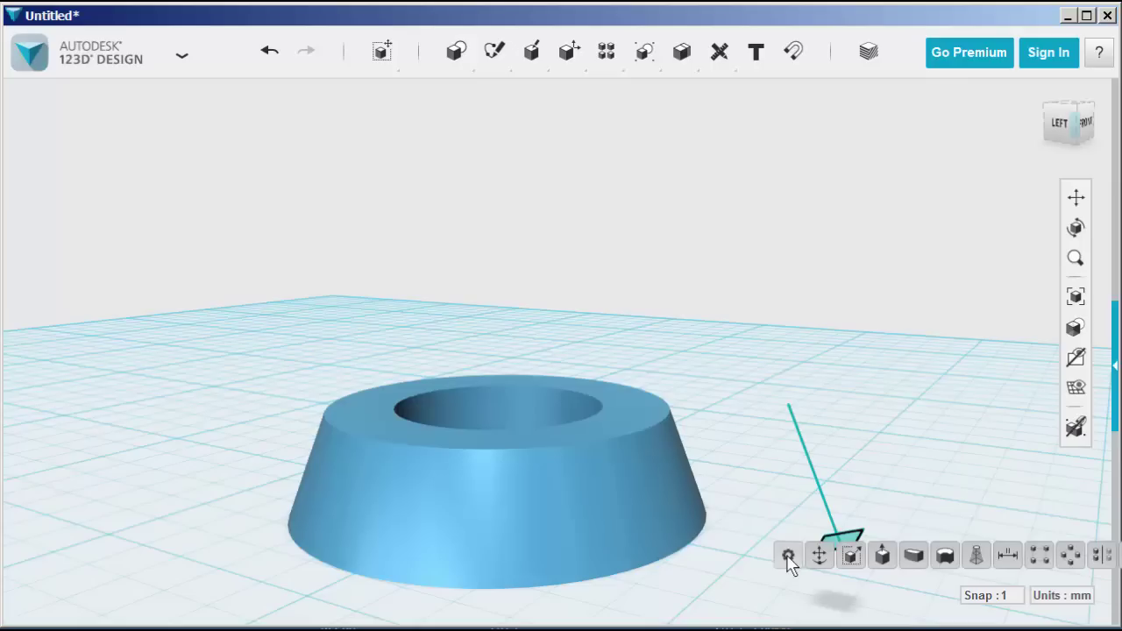
left_click(914, 555)
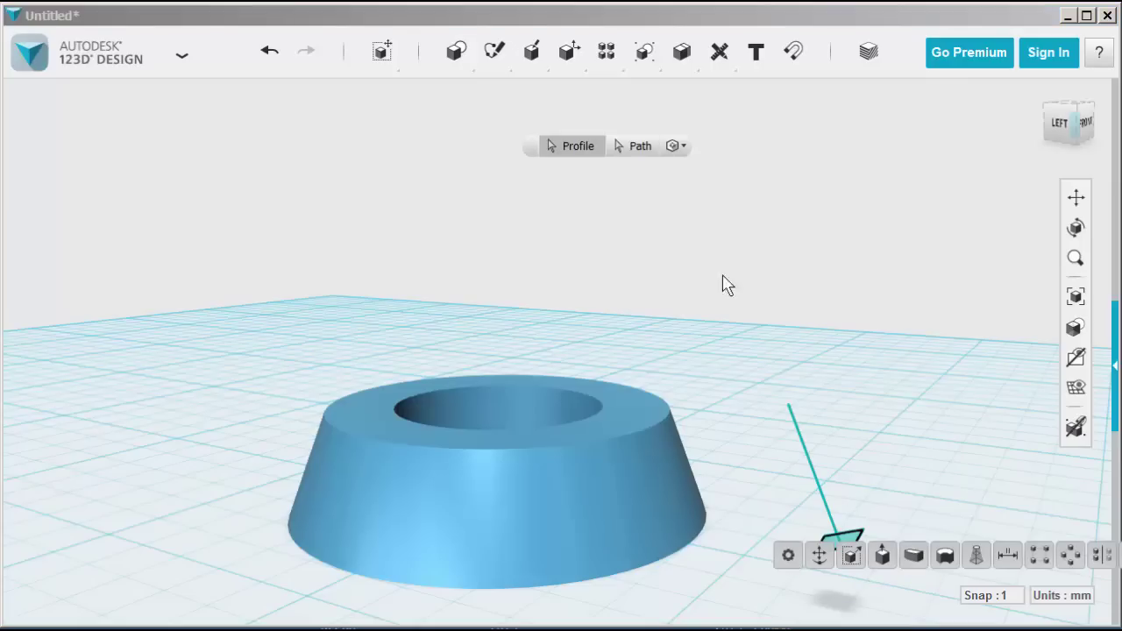
left_click(636, 147)
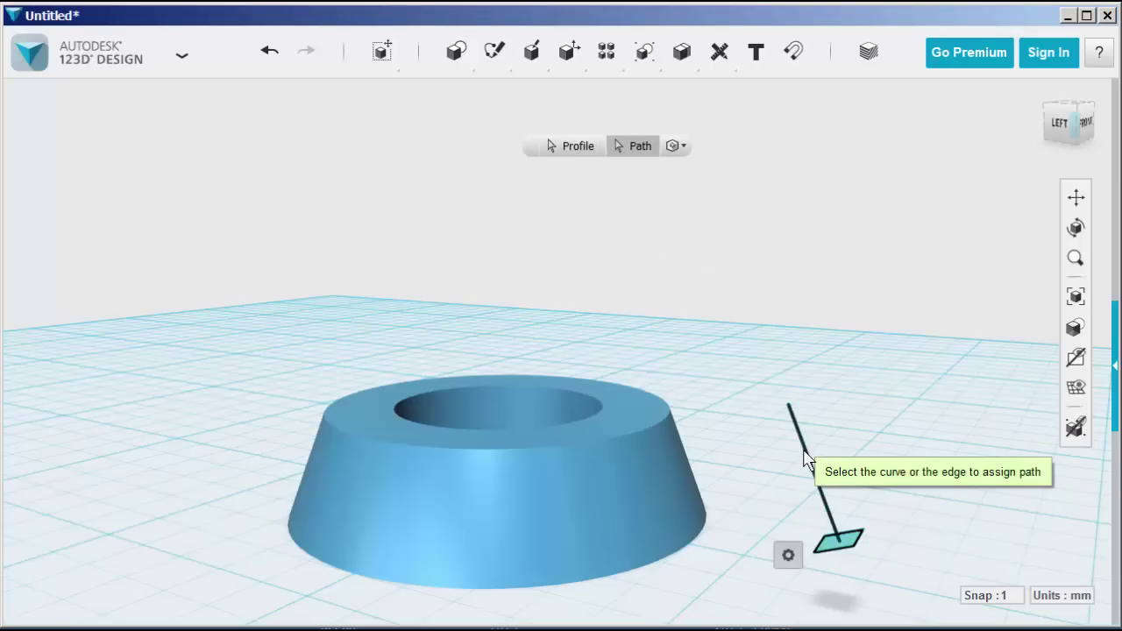
left_click(805, 455)
left_click(753, 561)
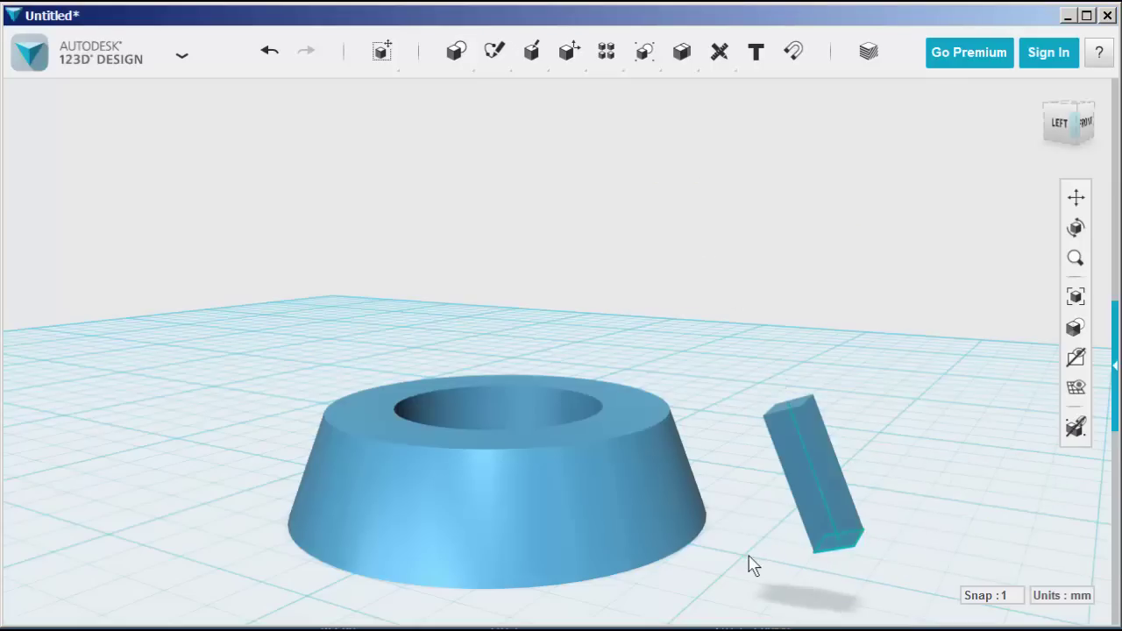
- Snap the side face of the swept bar onto the ring's sloped outer wall
right_click_drag(749, 561, 851, 519)
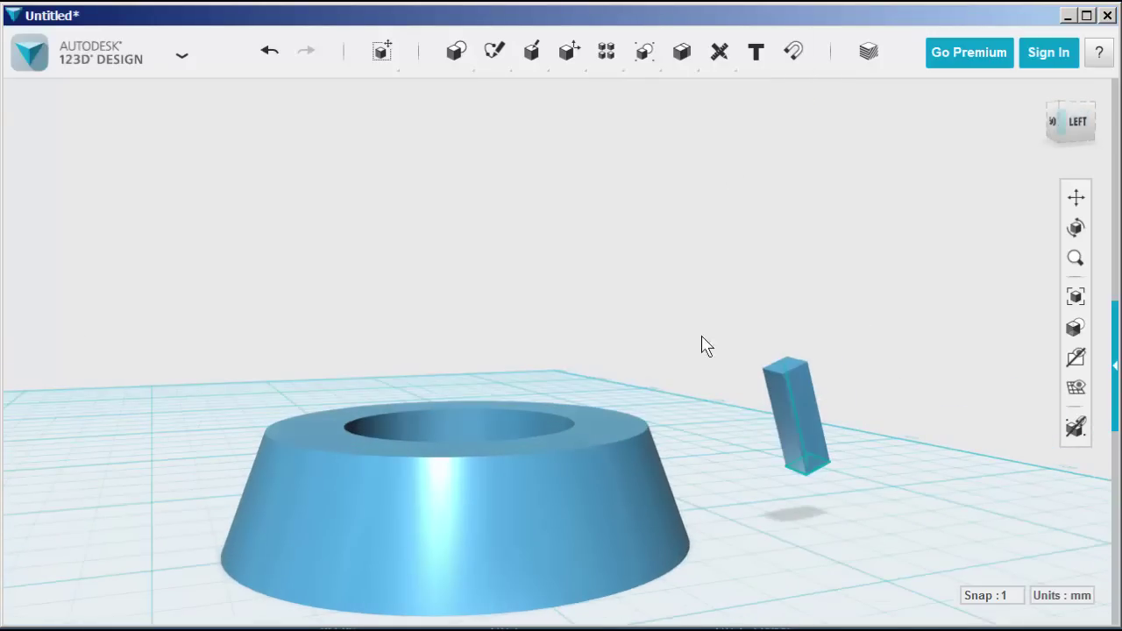
left_click(781, 407)
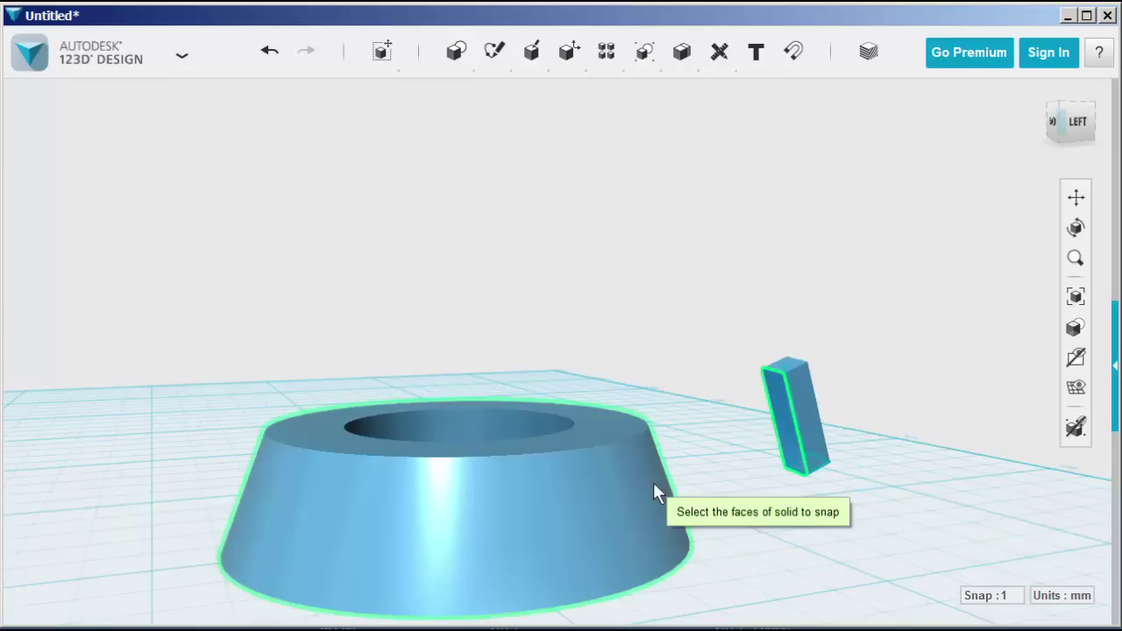
left_click(654, 488)
- Hide all sketches so only the ring and the bar are displayed
mouse_move(692, 561)
right_mouse_down()
mouse_move(701, 549)
mouse_move(641, 555)
mouse_move(639, 543)
right_mouse_up()
mouse_move(1075, 426)
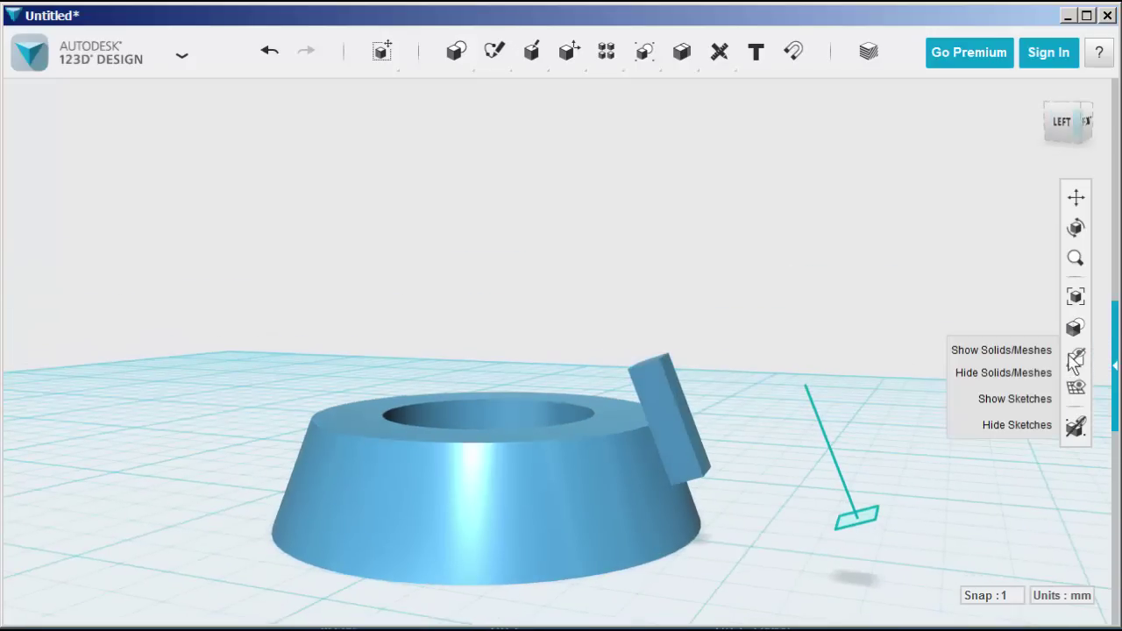
left_click(1016, 425)
right_click_drag(916, 531, 934, 531)
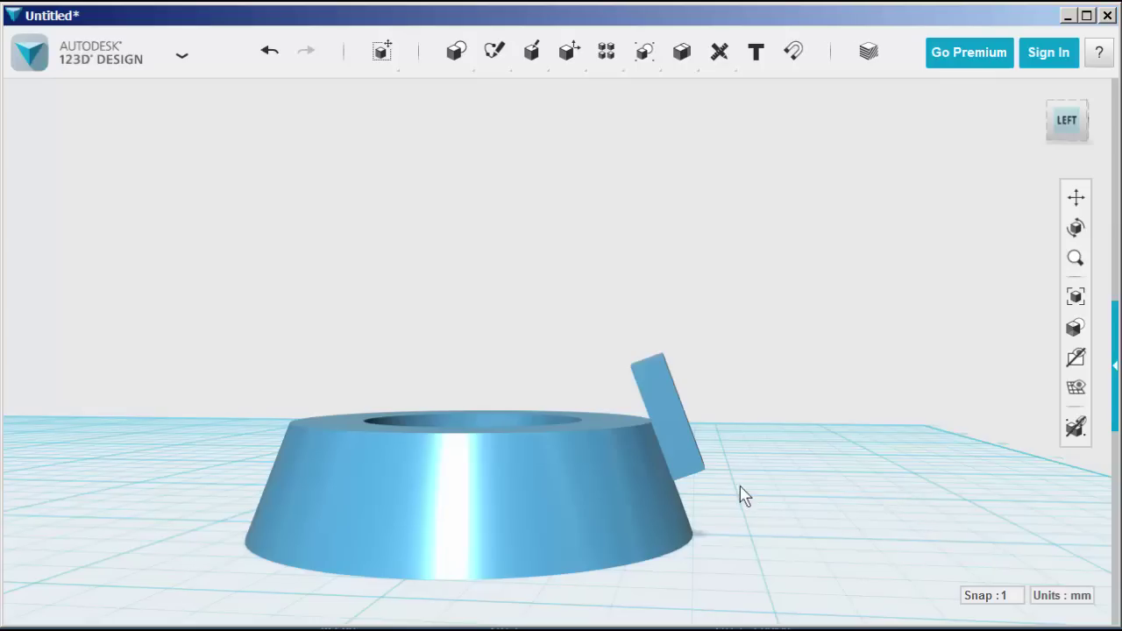
- Start moving the bar and reorient the move manipulator so its axes follow the bar's slope
left_click(679, 436)
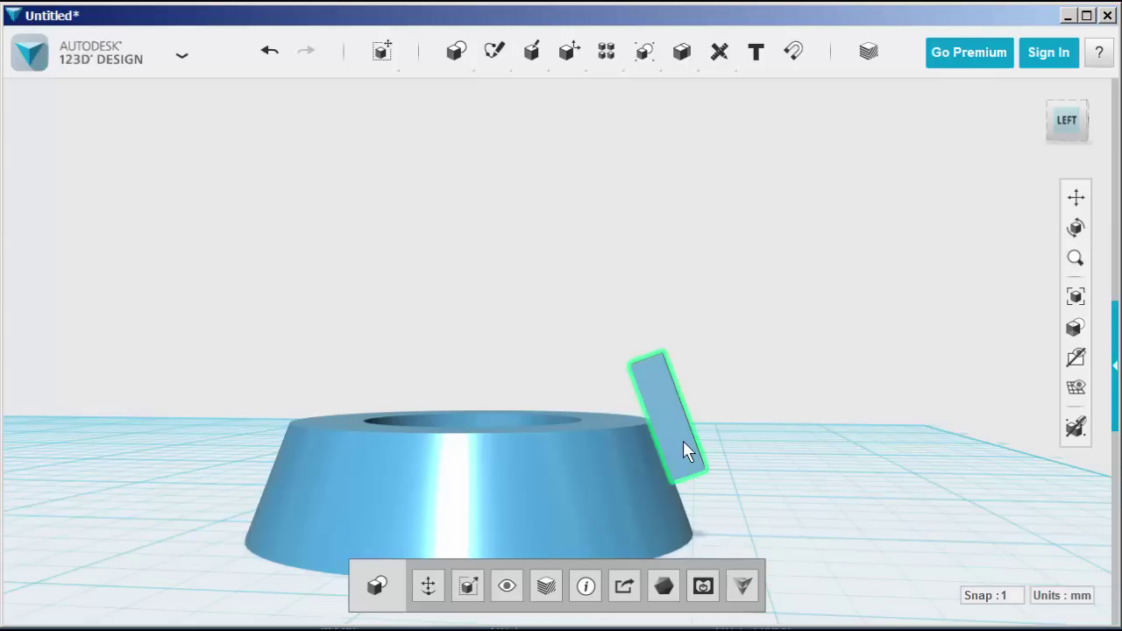
left_click(428, 585)
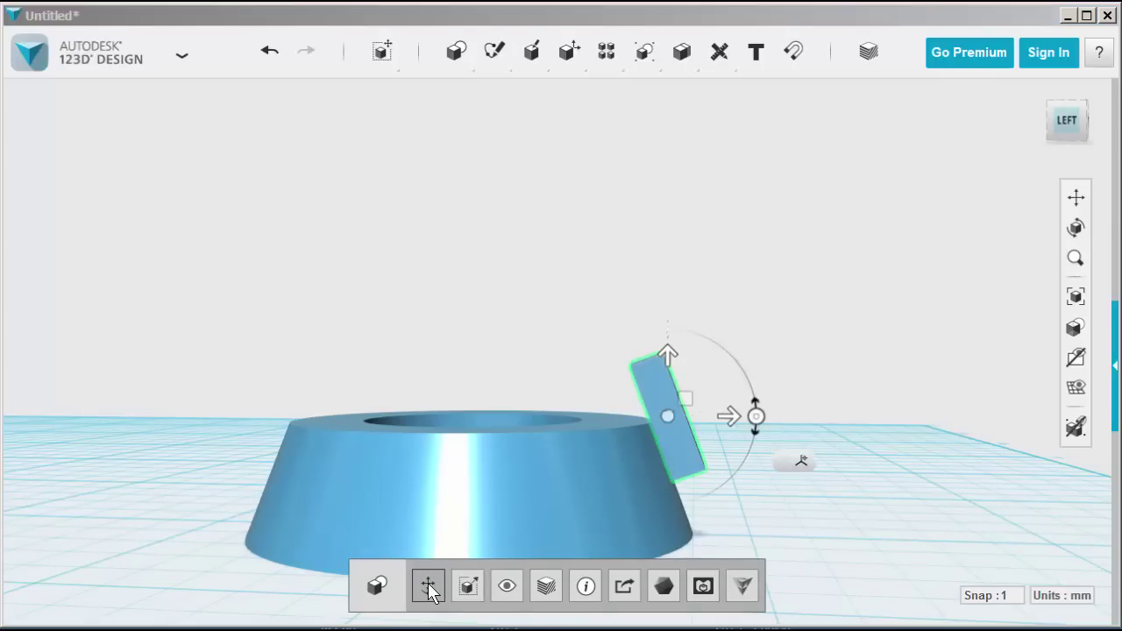
left_click(874, 462)
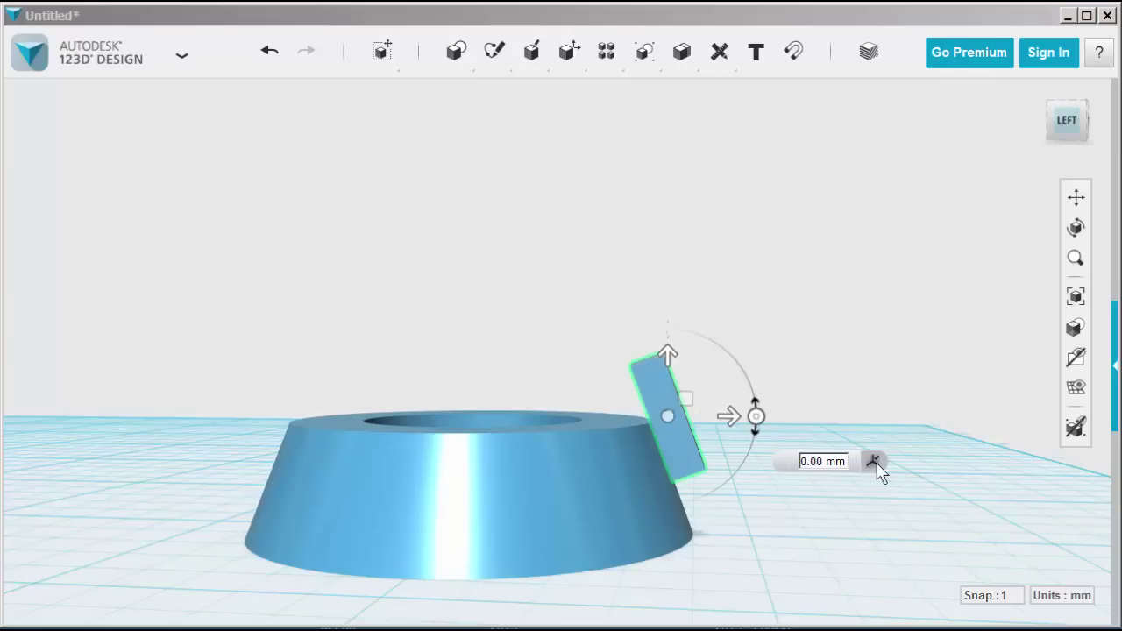
double_click(823, 463)
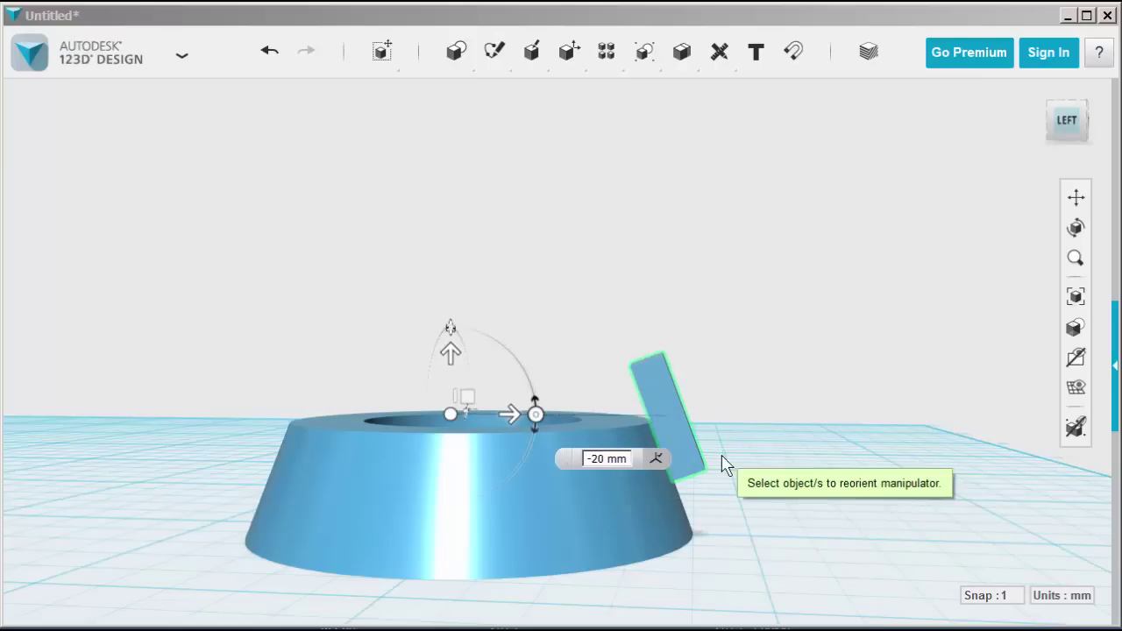
left_click(687, 447)
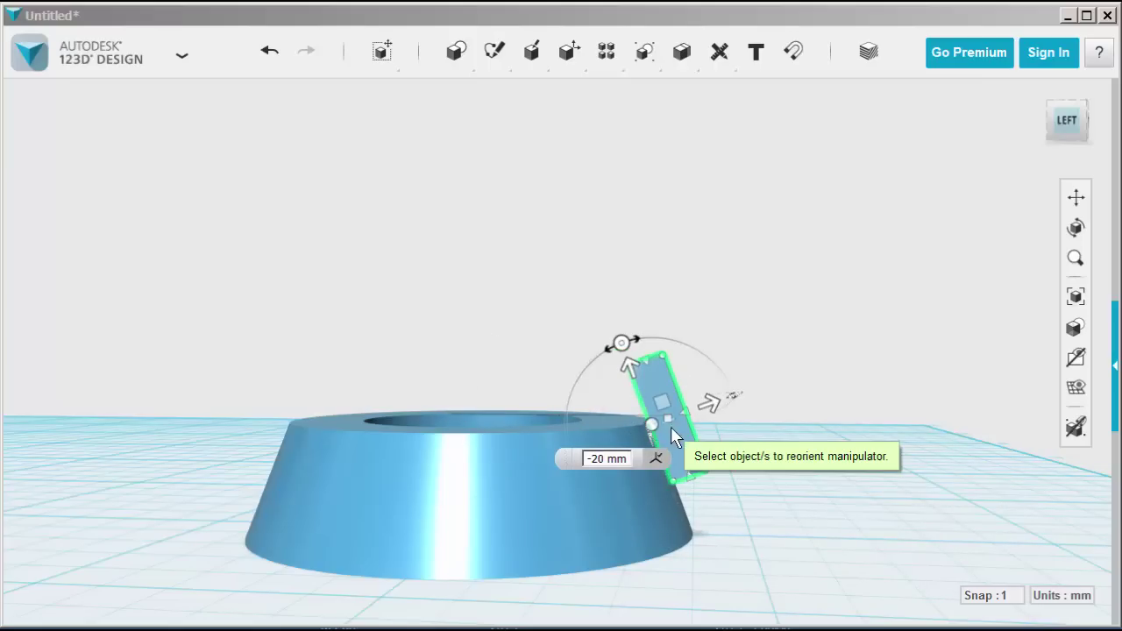
left_click(663, 413)
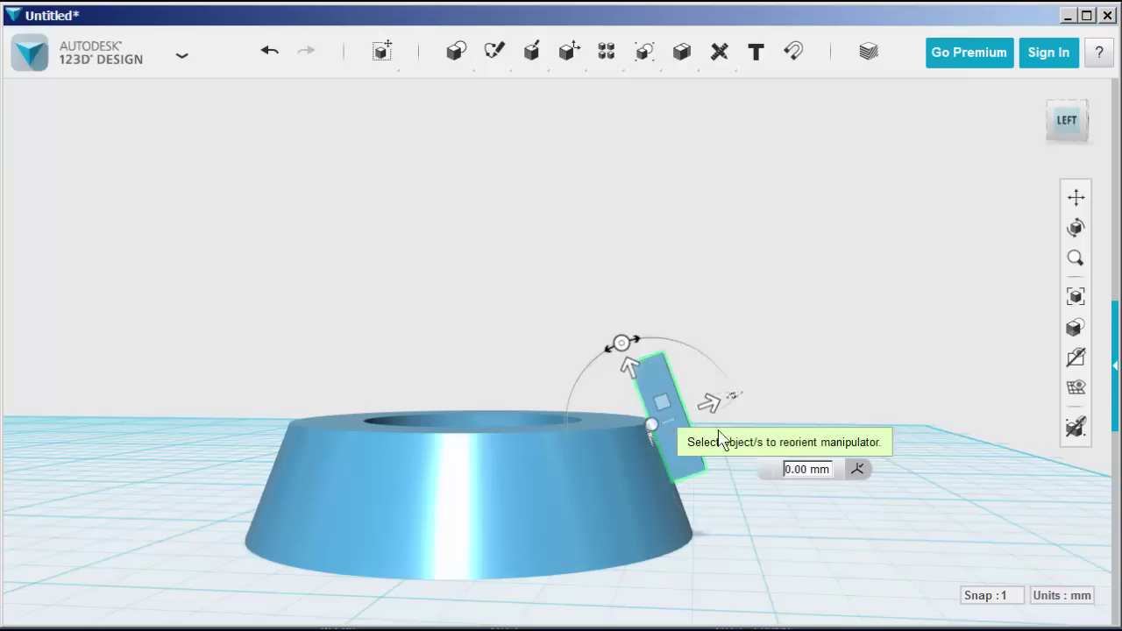
left_click(858, 471)
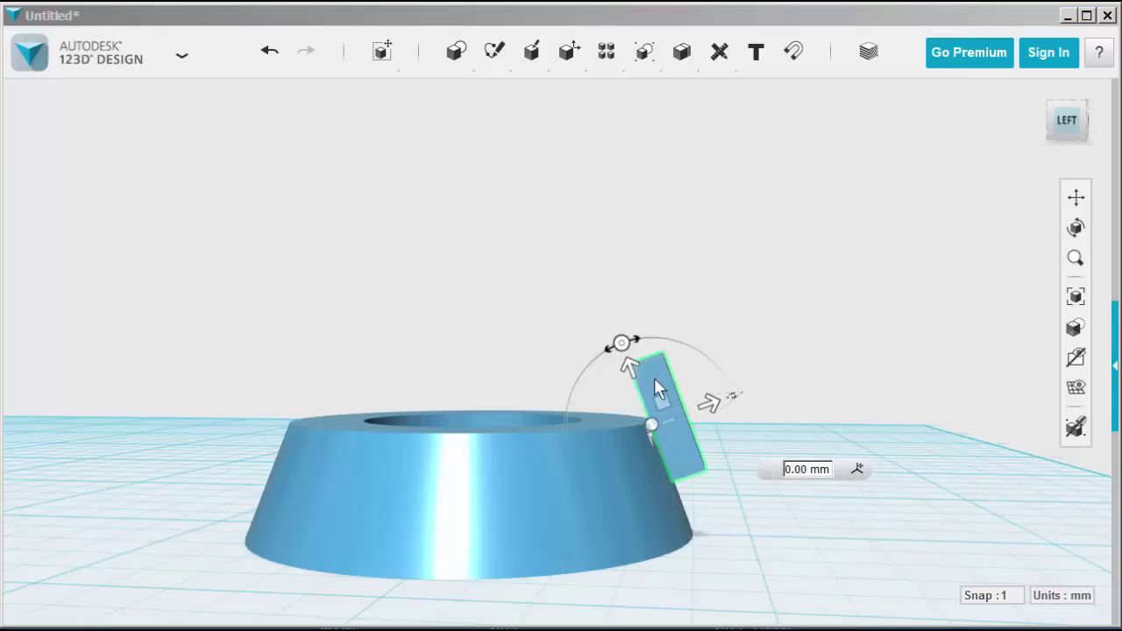
- Slide the bar down along the ring's sloped wall by 5 mm
left_click_drag(630, 367, 666, 423)
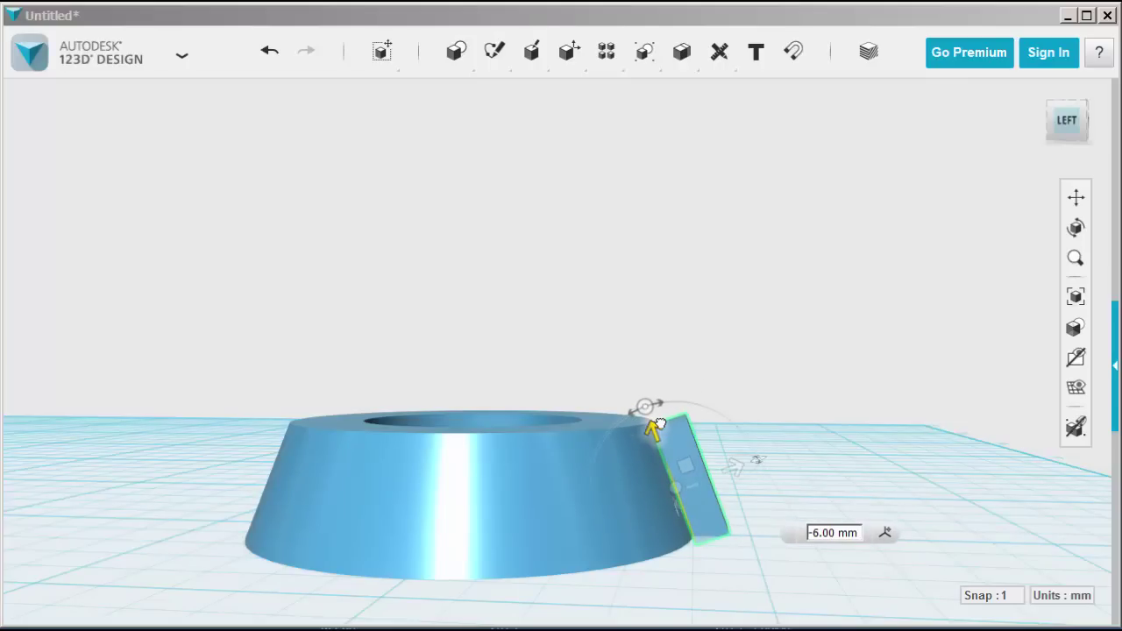
scroll(659, 446, "up", 2)
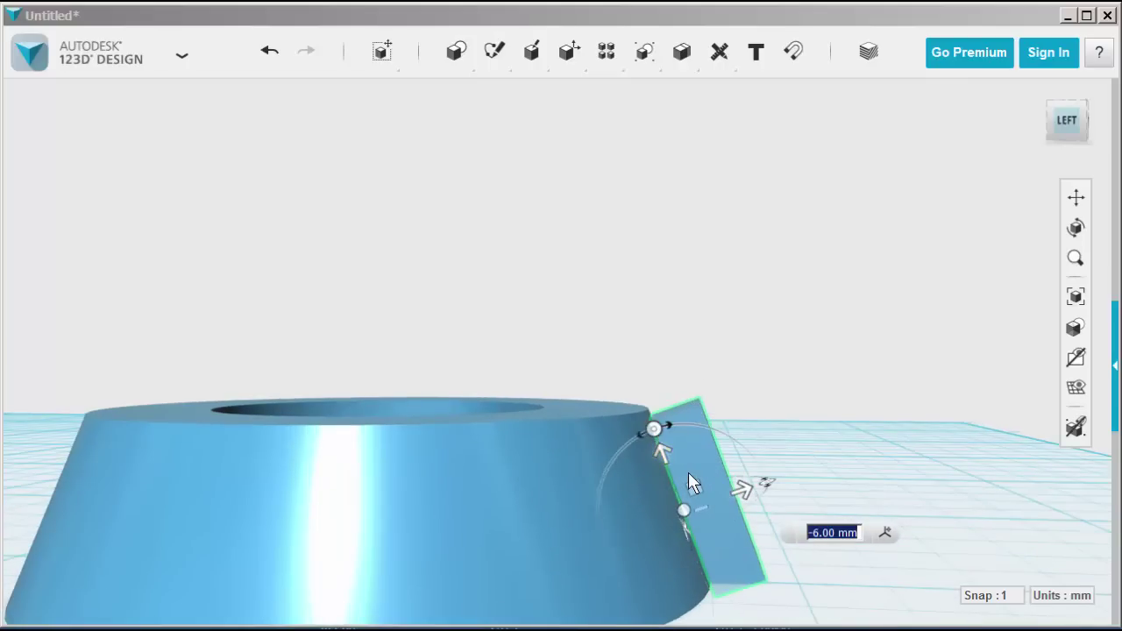
left_click_drag(662, 449, 655, 438)
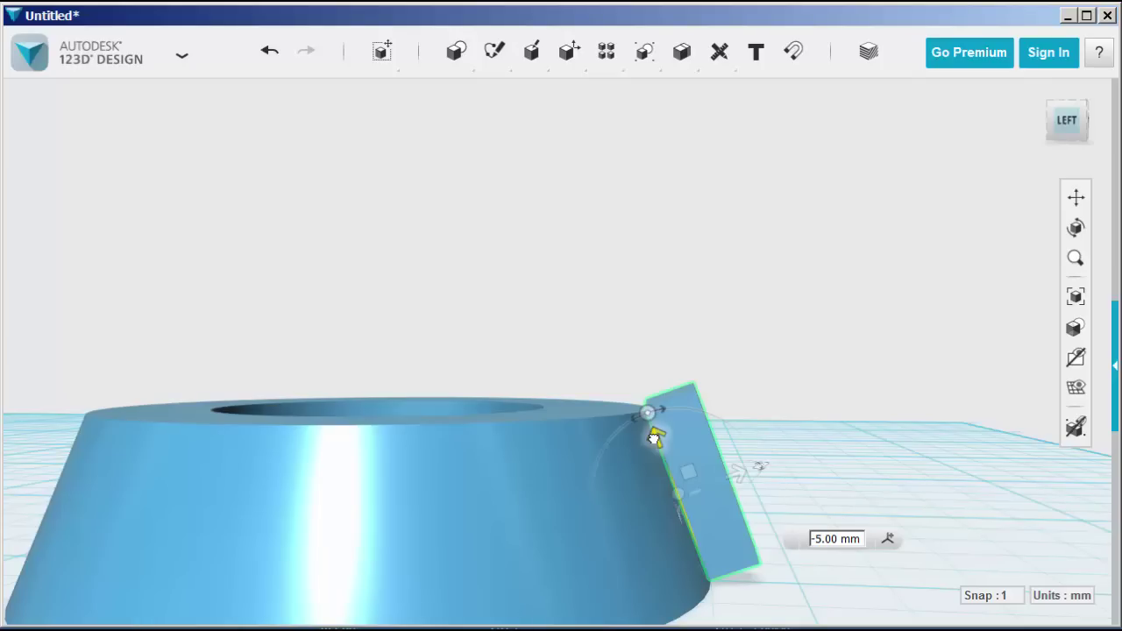
left_click(792, 404)
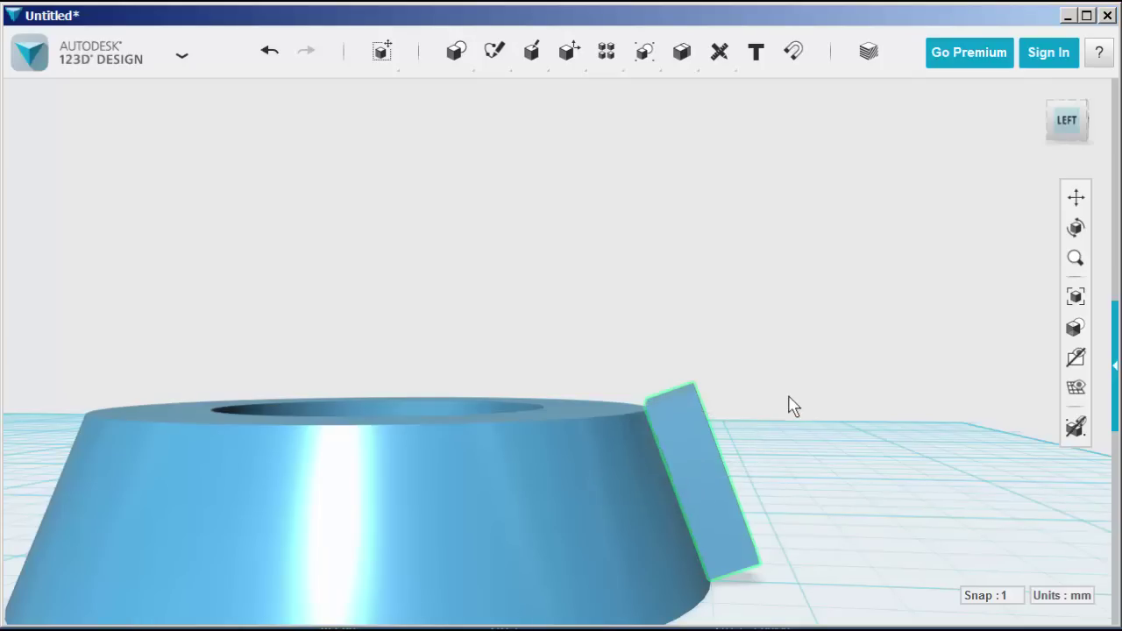
- Tweak the bar's lower end face by rotating it 20 degrees so it lies parallel to the ground plane
right_click_drag(585, 449, 533, 378)
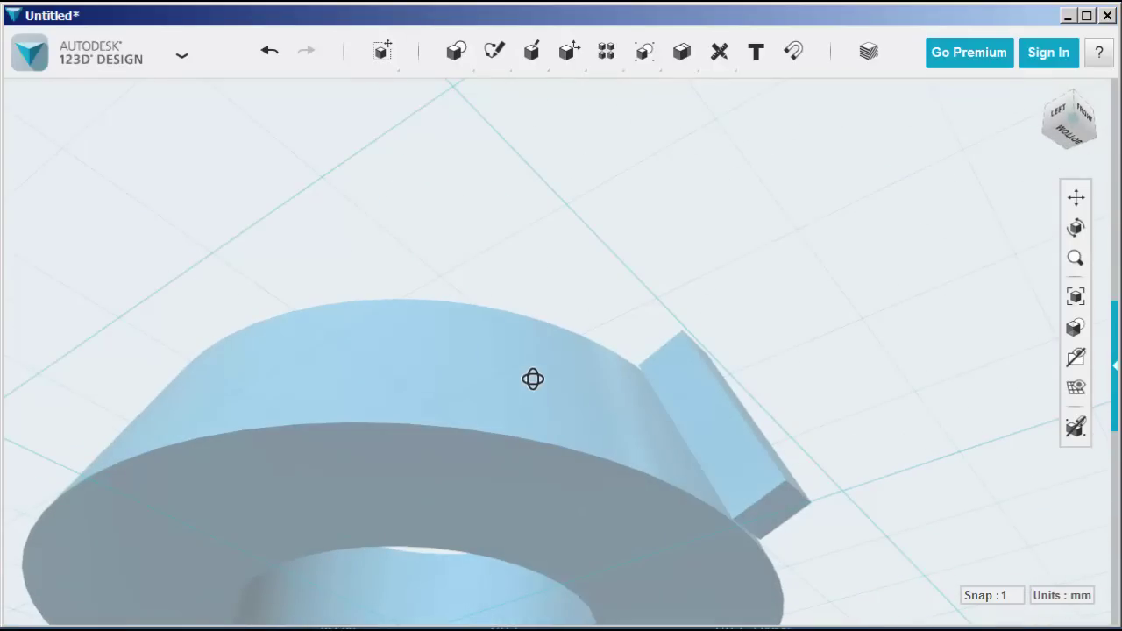
scroll(810, 532, "up", 3)
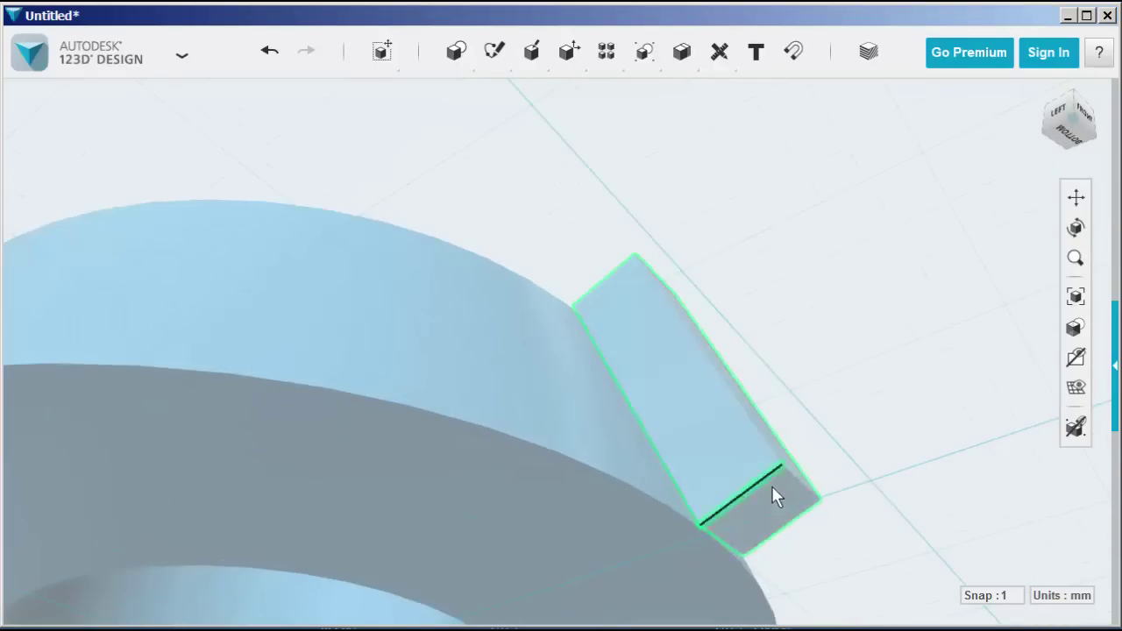
left_click(773, 495)
left_click(773, 496)
mouse_move(806, 561)
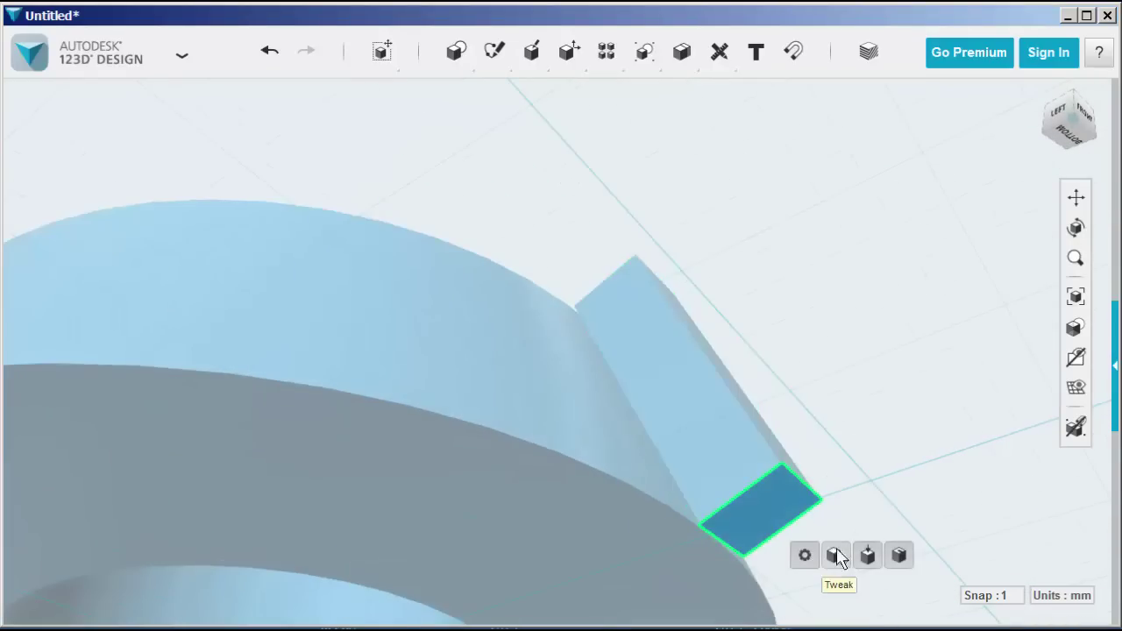
left_click(839, 548)
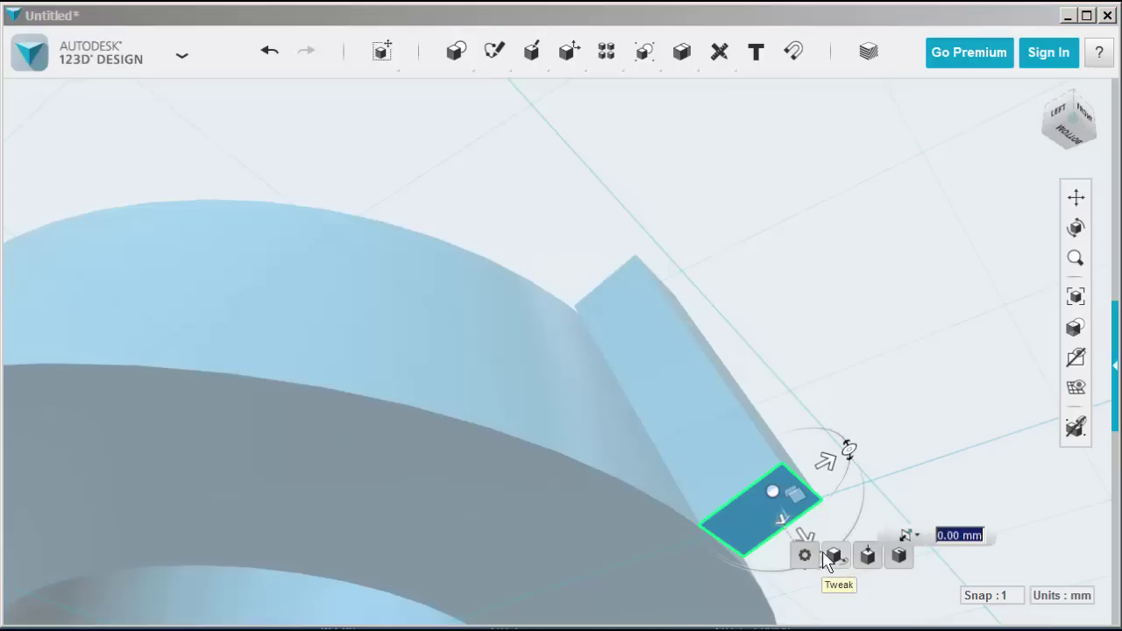
scroll(653, 245, "down", 5)
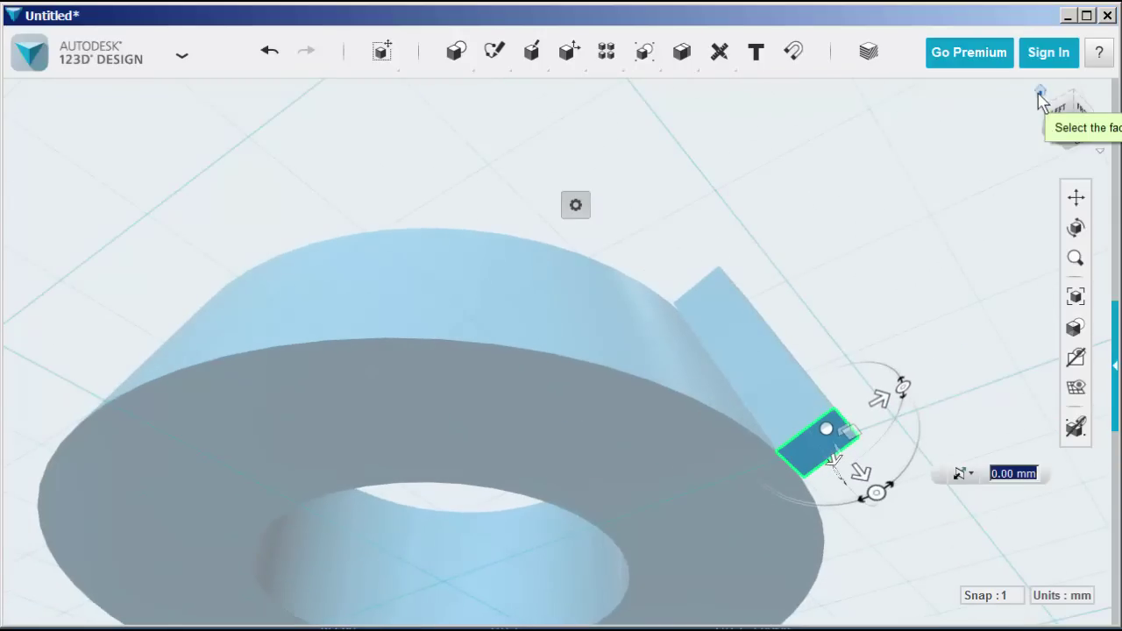
left_click(1041, 98)
right_click_drag(857, 531, 711, 524)
scroll(833, 383, "up", 5)
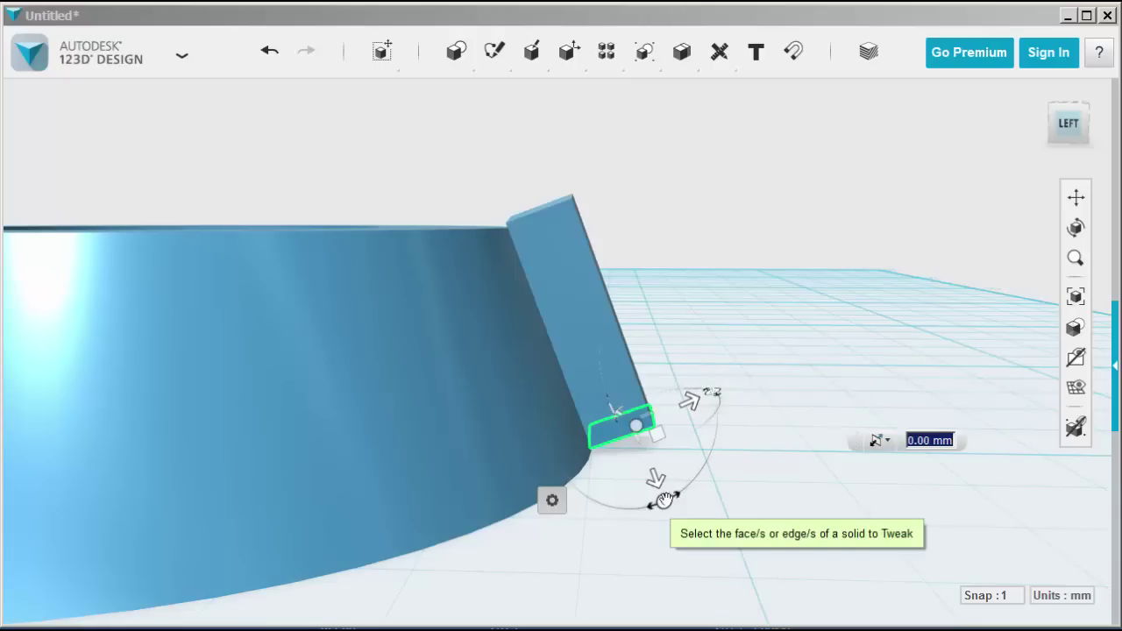
left_click(664, 502)
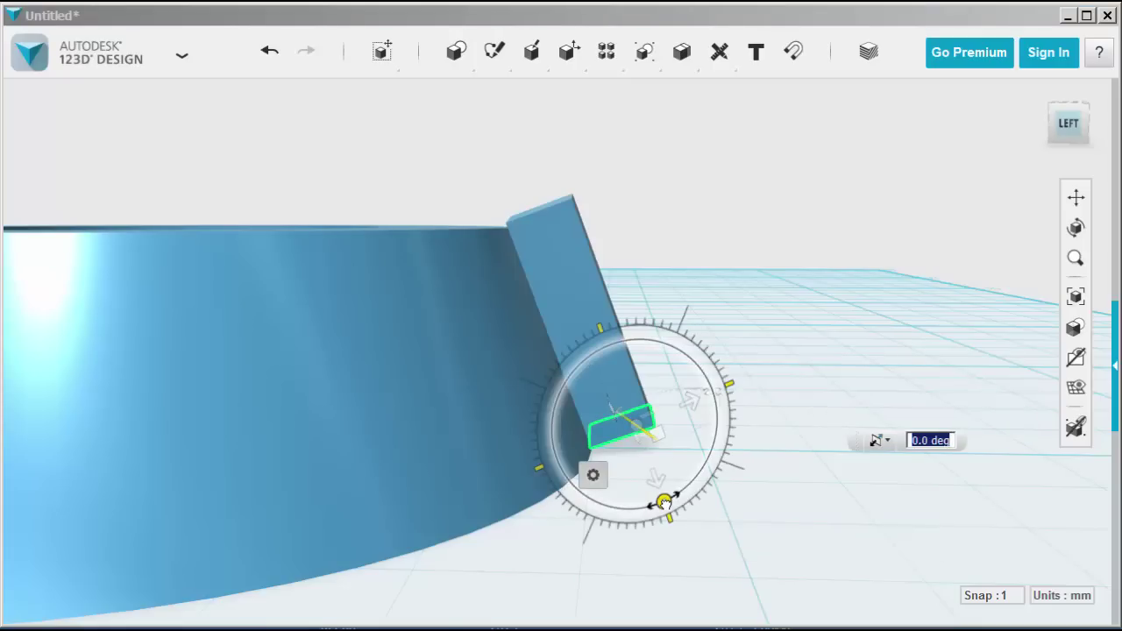
left_click_drag(663, 502, 649, 507)
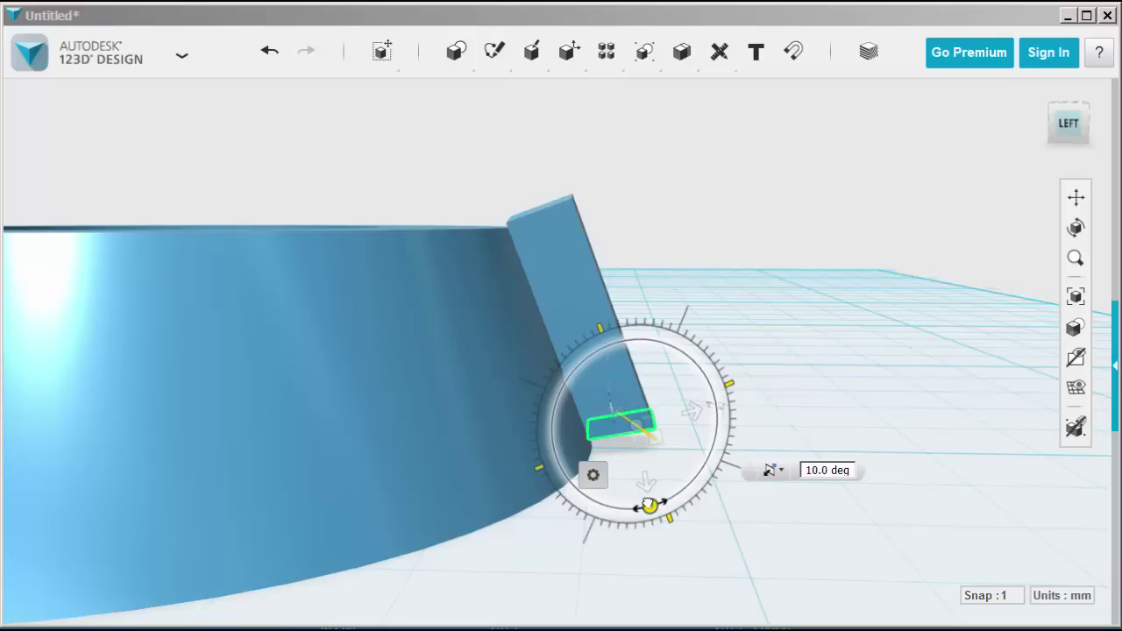
mouse_move(647, 505)
left_mouse_down()
mouse_move(626, 506)
mouse_move(636, 507)
left_mouse_up()
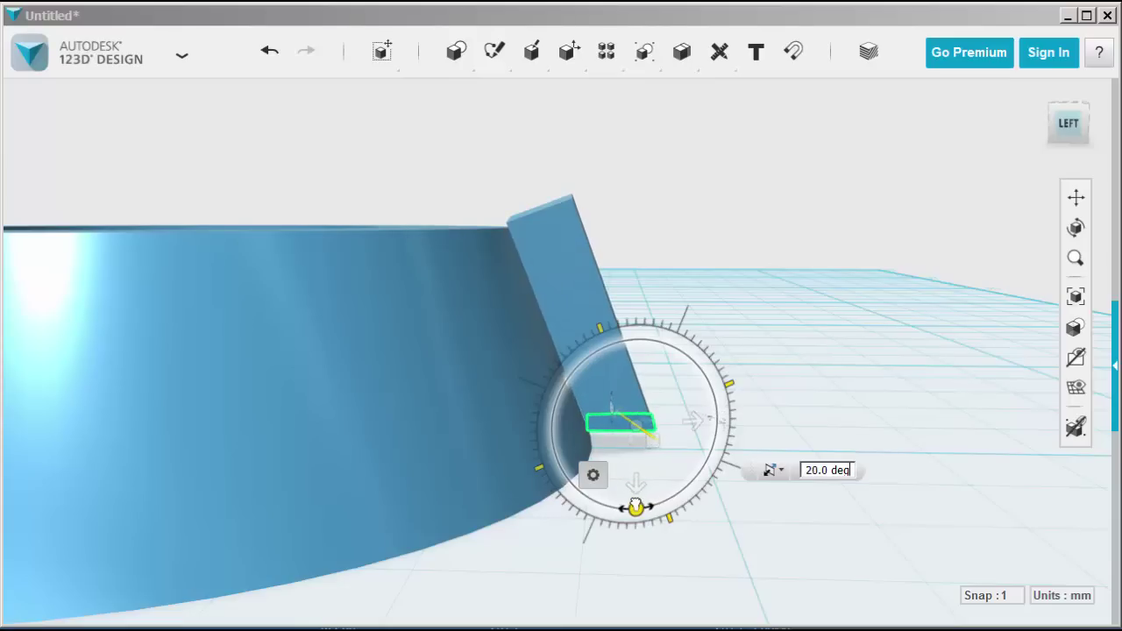
left_click(686, 267)
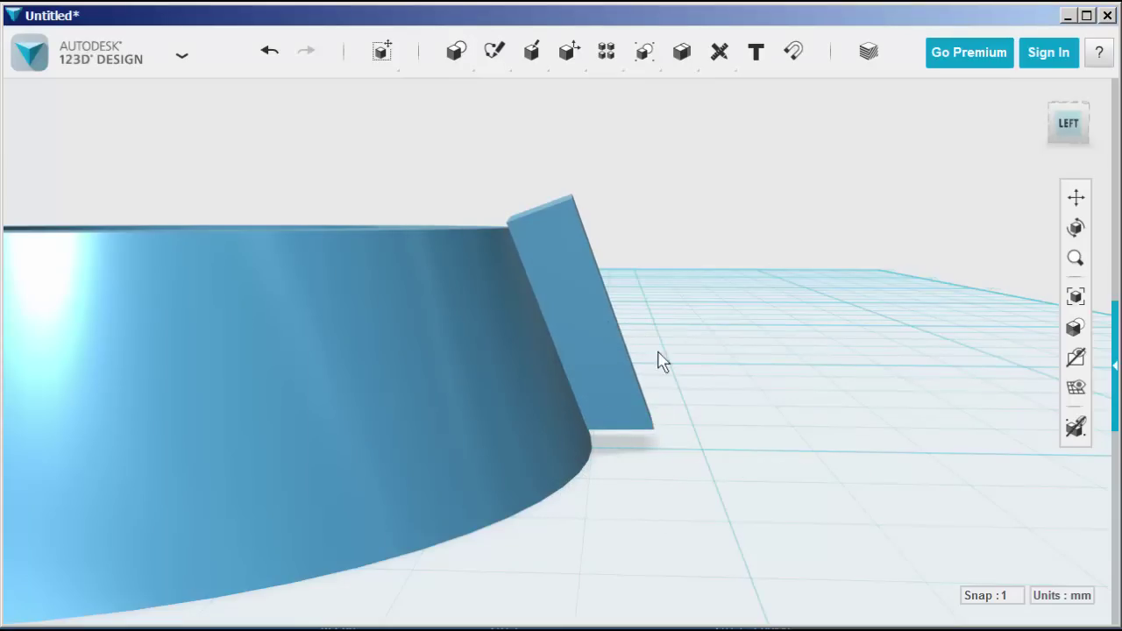
- Pull the bar's lower end face down to the level of the ring's base
right_click_drag(674, 471, 651, 423)
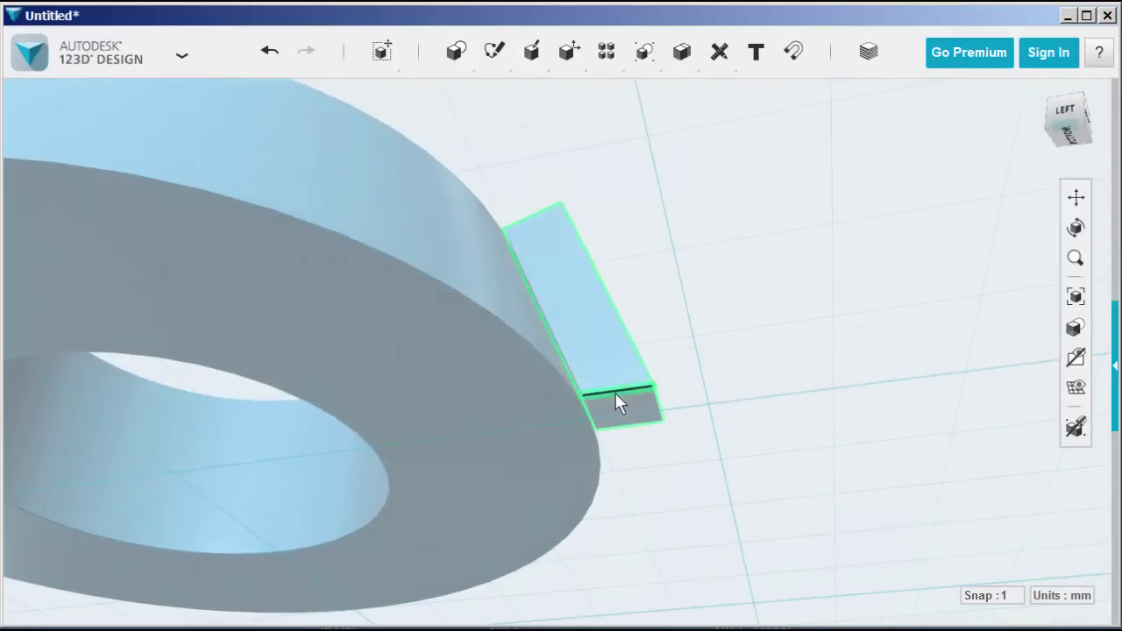
left_click(622, 402)
left_click(623, 403)
mouse_move(656, 479)
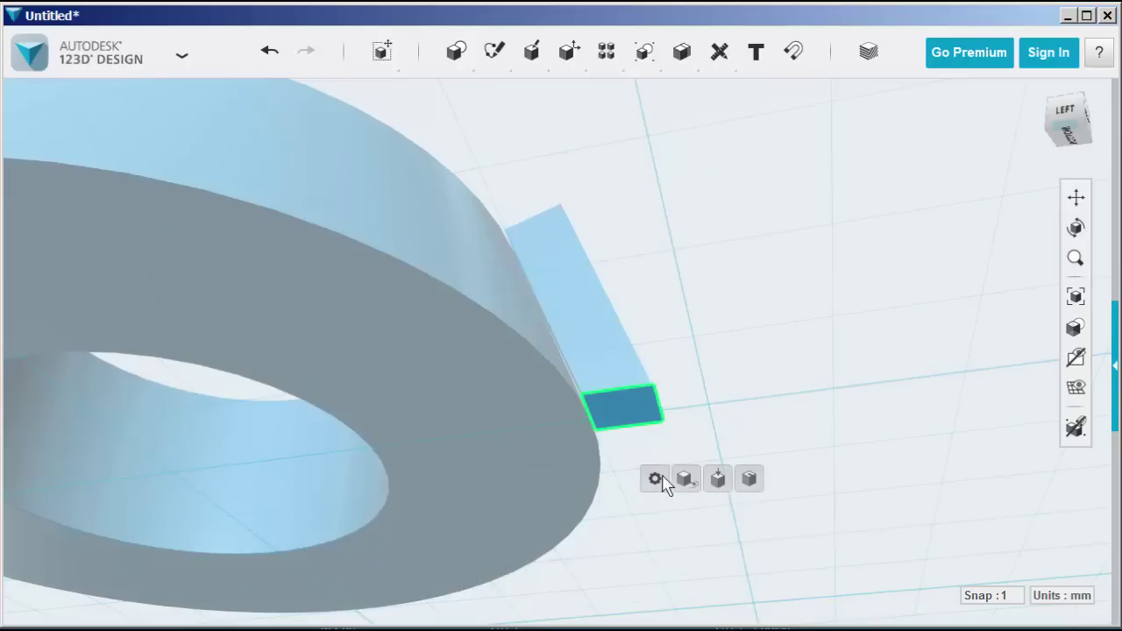
left_click(717, 480)
right_click_drag(651, 524, 654, 569)
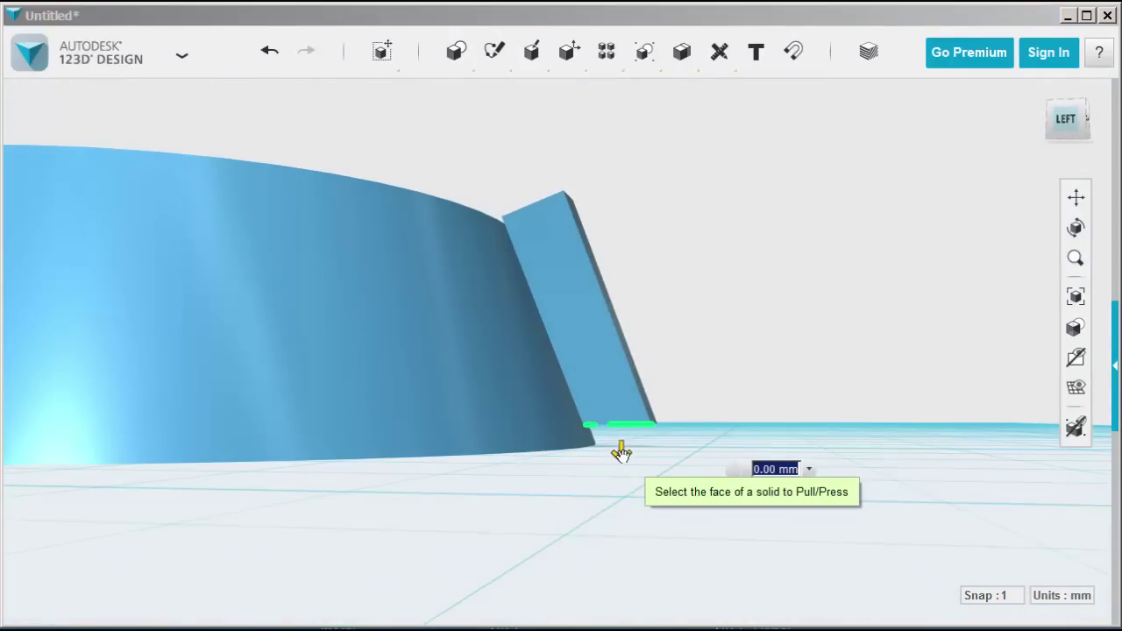
left_click_drag(621, 451, 621, 474)
key("Escape")
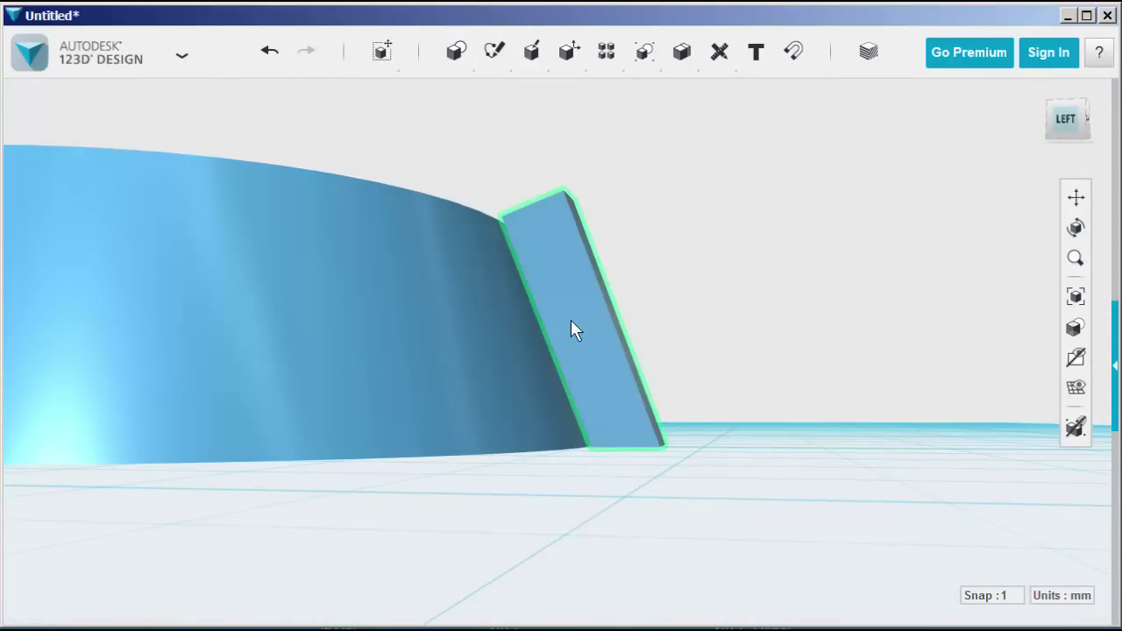
- Move the bar horizontally inward so it sinks partly into the ring's sloped outer wall
left_click(570, 321)
left_click(429, 584)
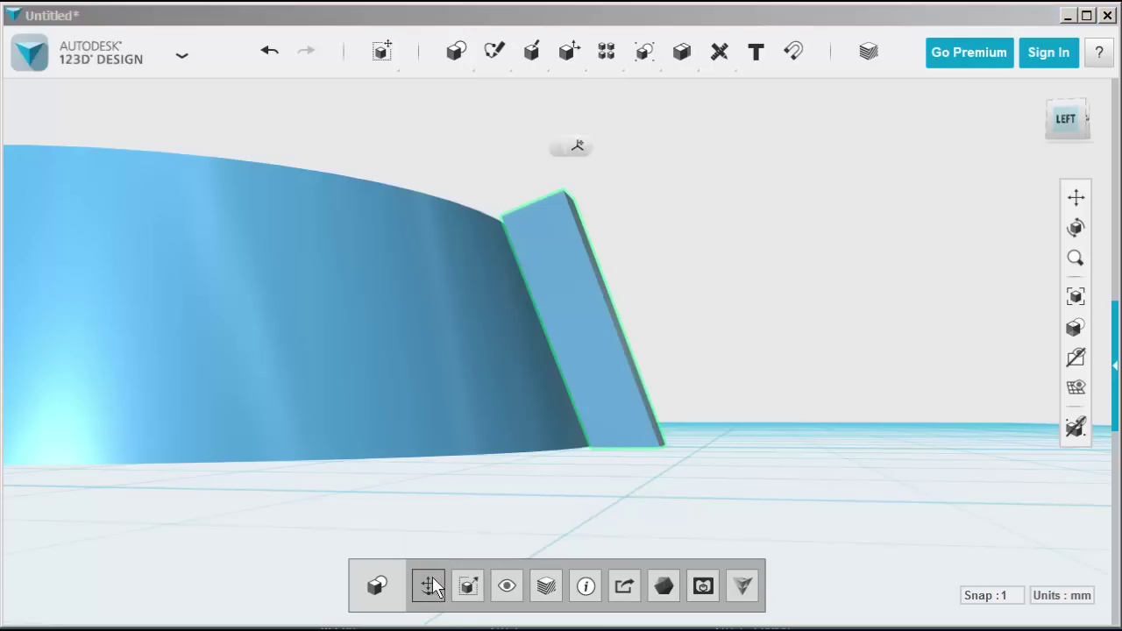
left_click_drag(644, 317, 624, 319)
left_click(874, 163)
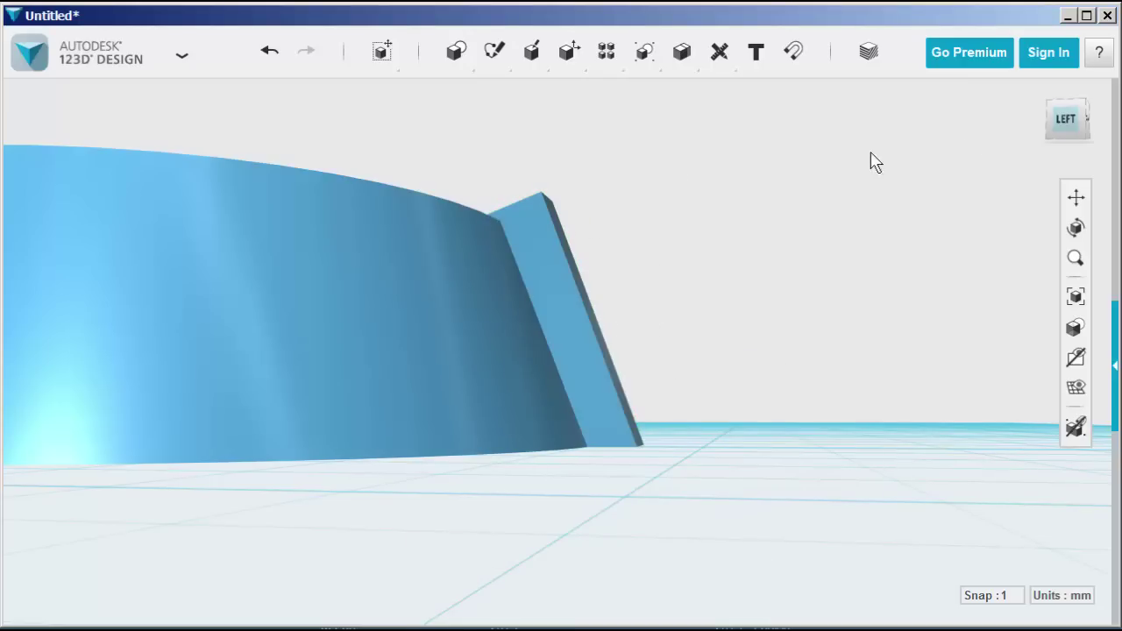
- Create a circular pattern of the bar using the top edge of the ring's hole as the axis
left_click(1041, 92)
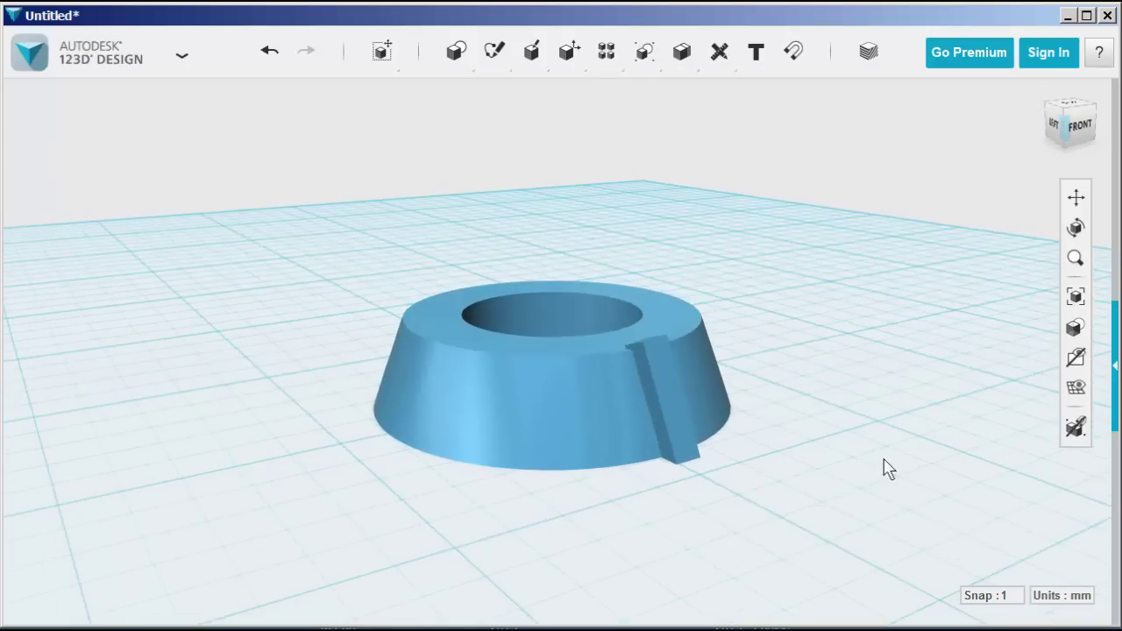
right_click_drag(720, 546, 766, 528)
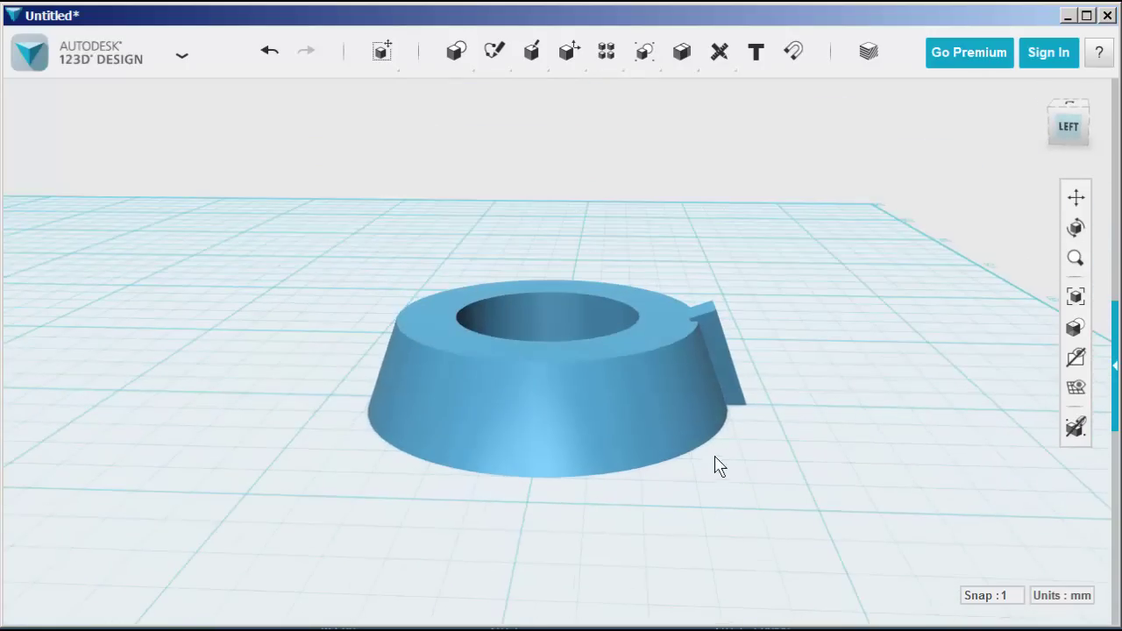
right_click_drag(716, 467, 742, 441)
scroll(721, 376, "up", 5)
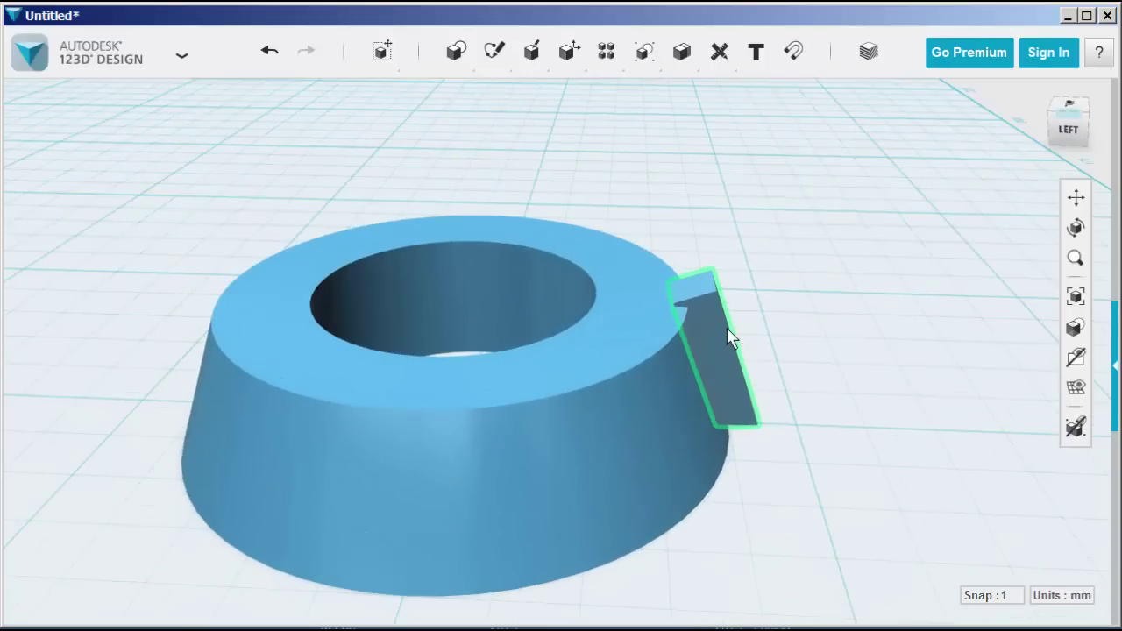
left_click(642, 436)
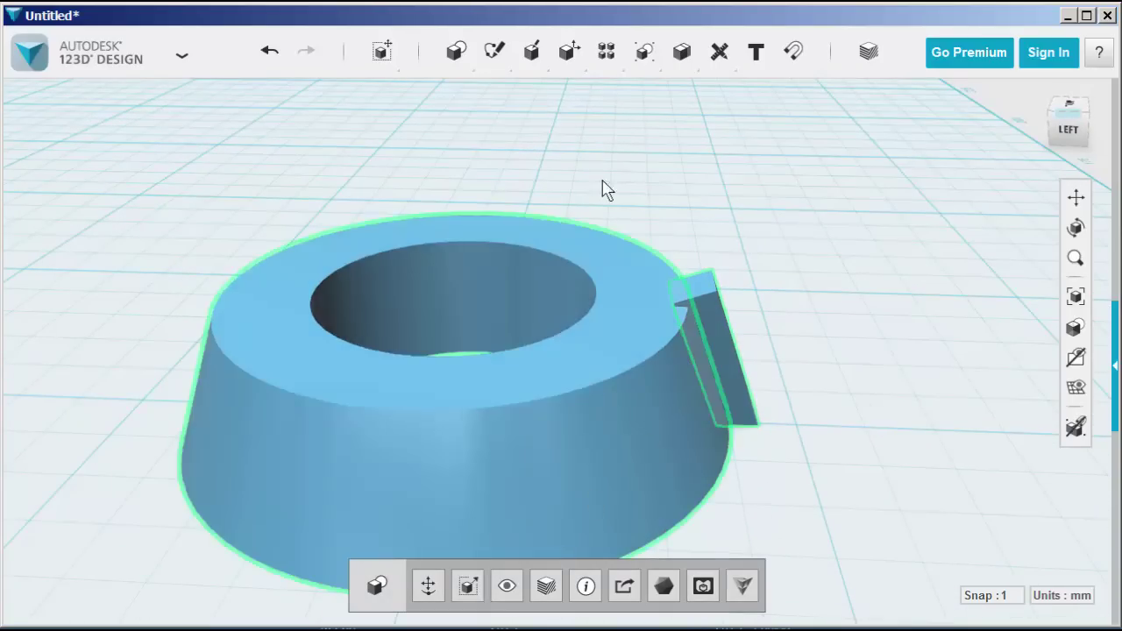
mouse_move(603, 54)
left_click(642, 94)
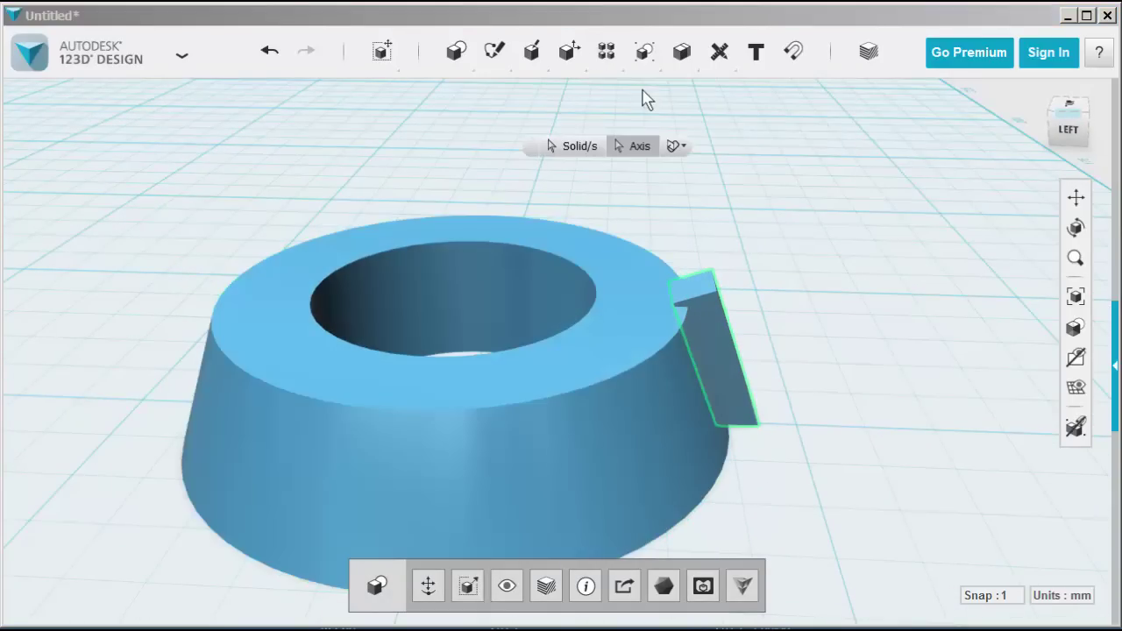
left_click(631, 148)
left_click(596, 291)
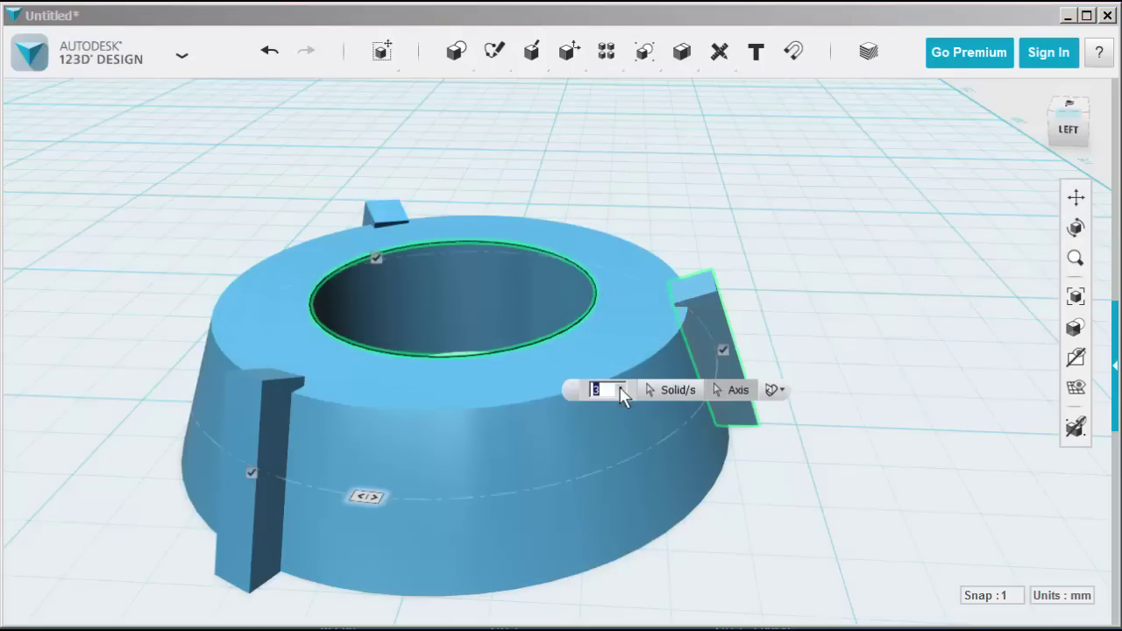
- Set the number of bars in the circular pattern to 22 and apply it
left_click(621, 387)
left_click(620, 387)
left_click(621, 387)
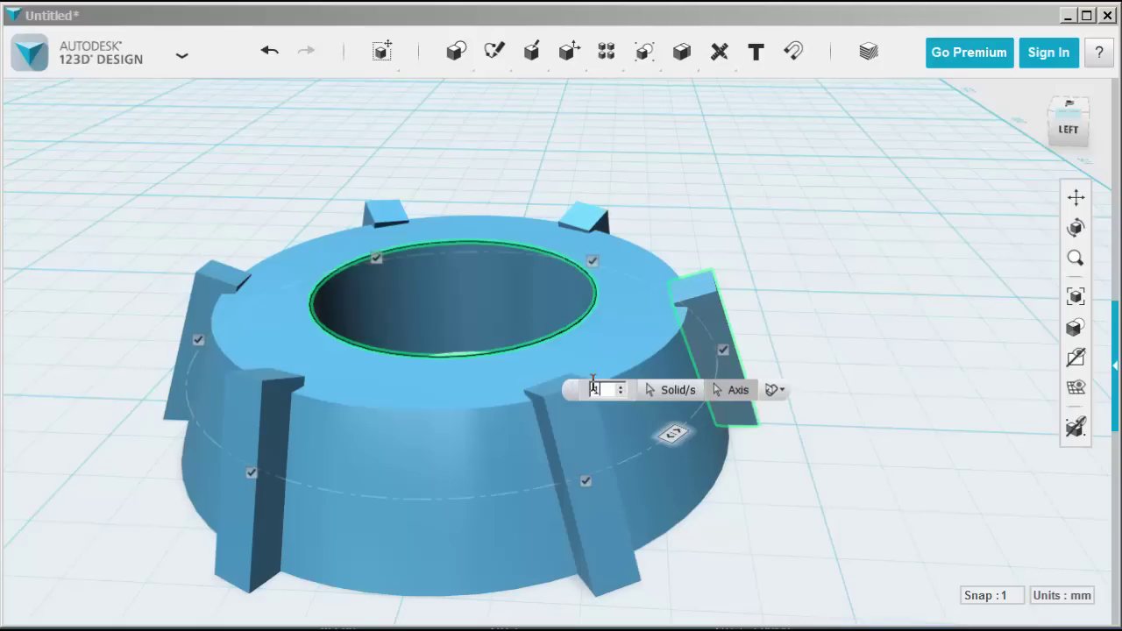
key("BackSpace")
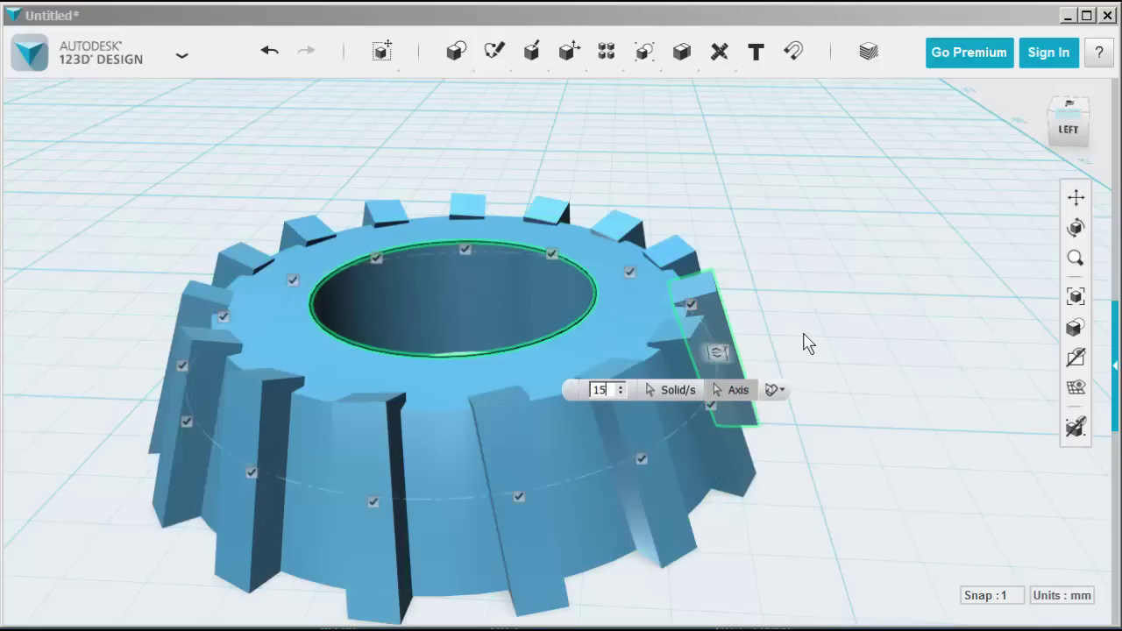
left_click(621, 389)
left_click(621, 389)
left_click(621, 390)
left_click(620, 389)
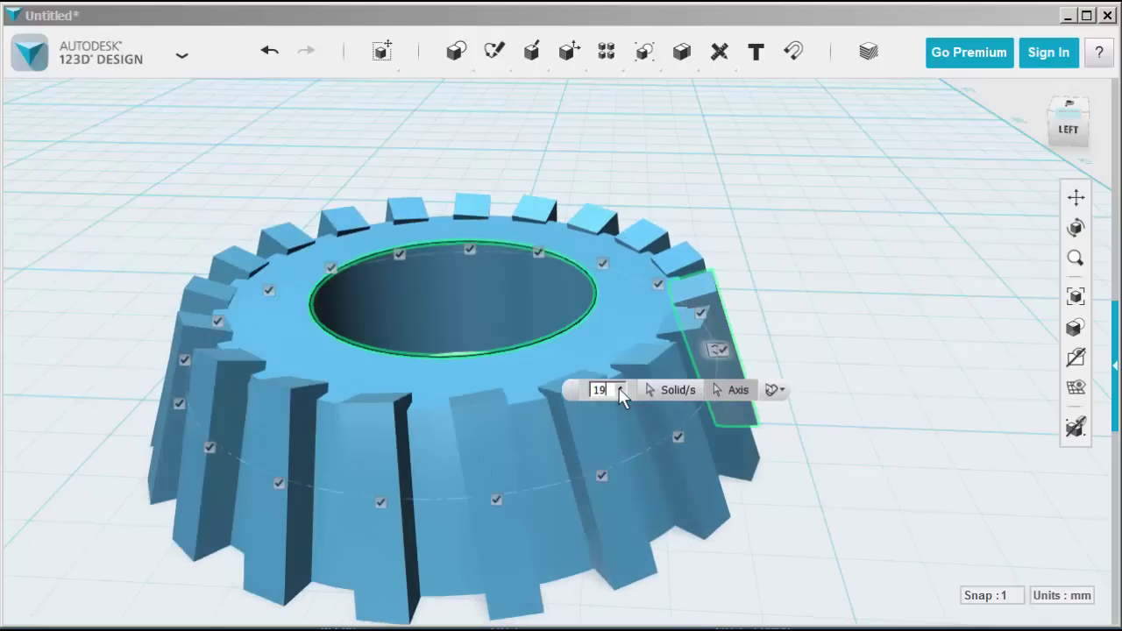
left_click(620, 389)
left_click(620, 389)
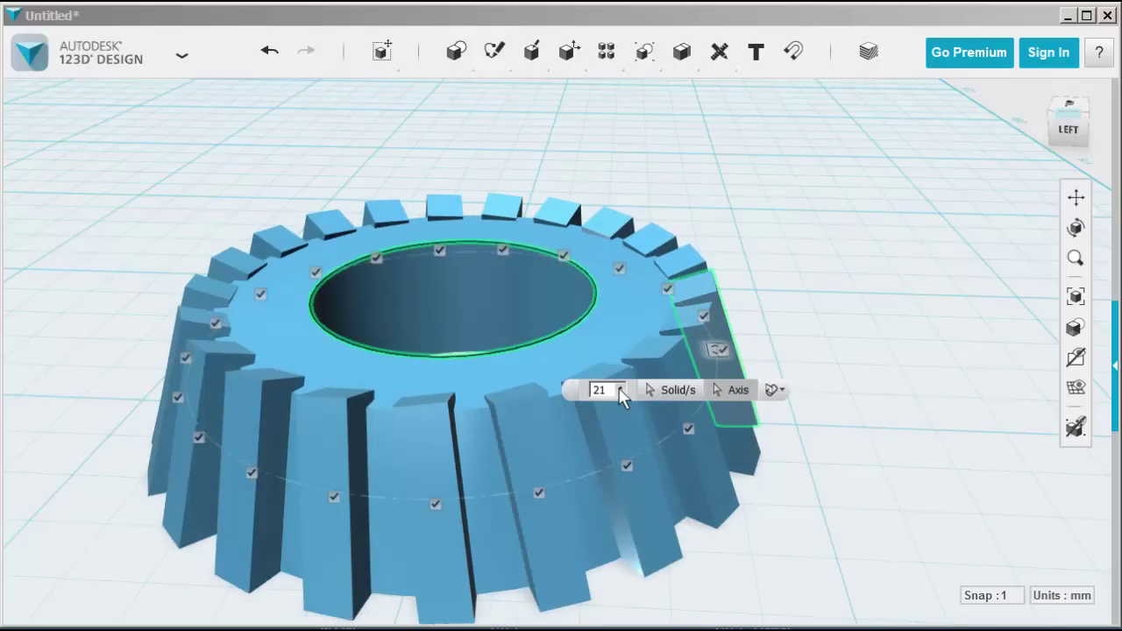
left_click(621, 389)
left_click(761, 156)
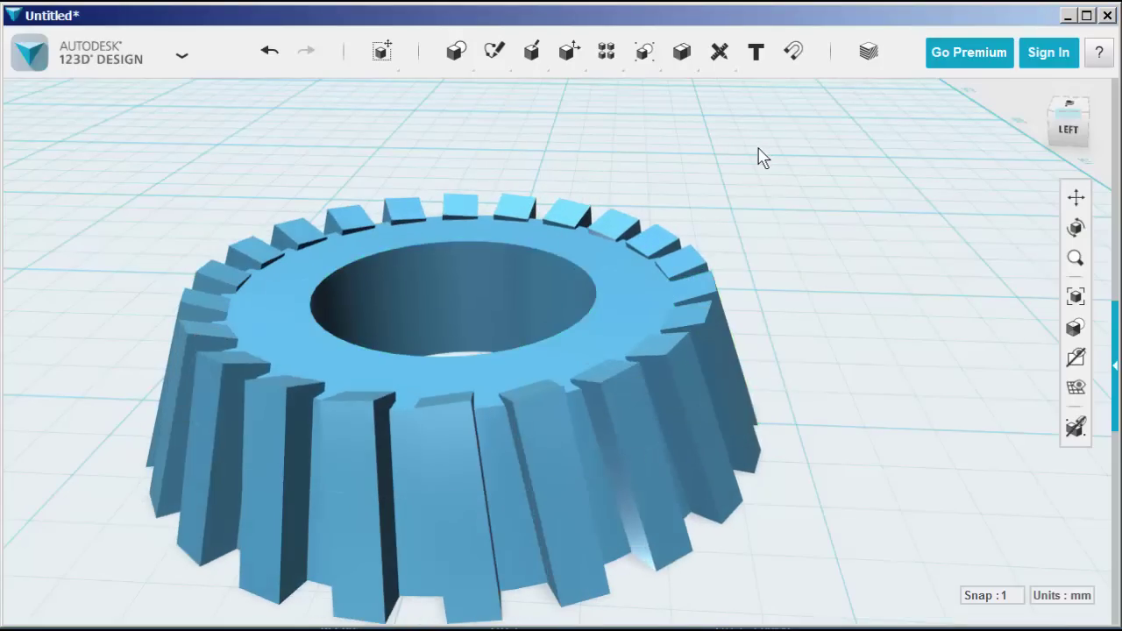
- Place a circle of radius 10 mm on the ground plane, centred in the ring's hole
left_click(1041, 91)
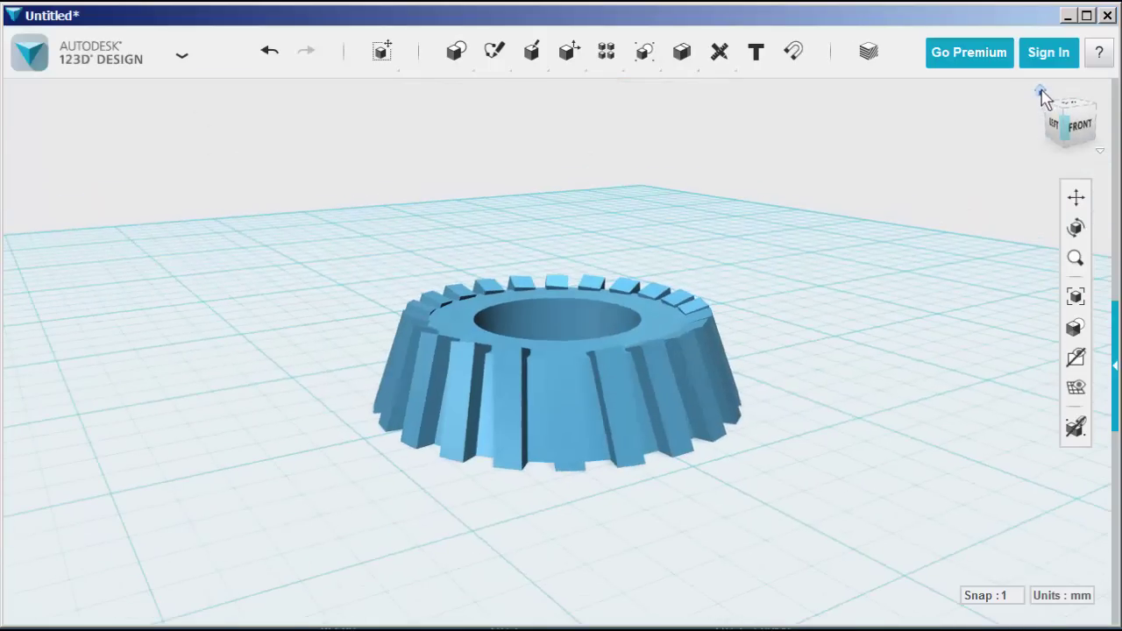
right_click_drag(329, 487, 651, 527)
mouse_move(453, 50)
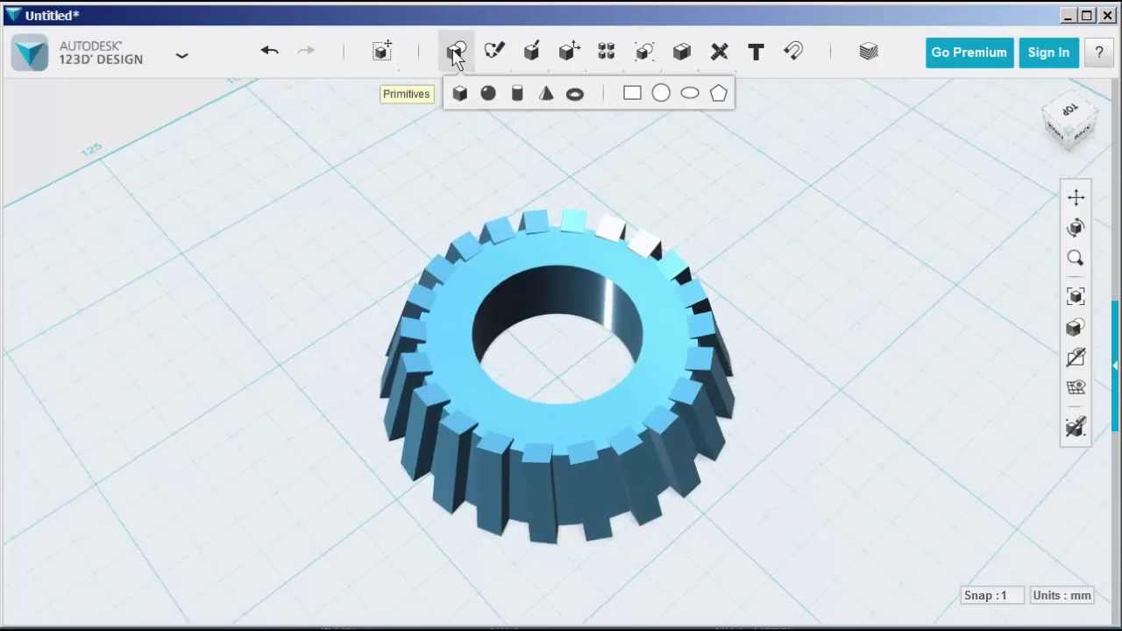
left_click(661, 93)
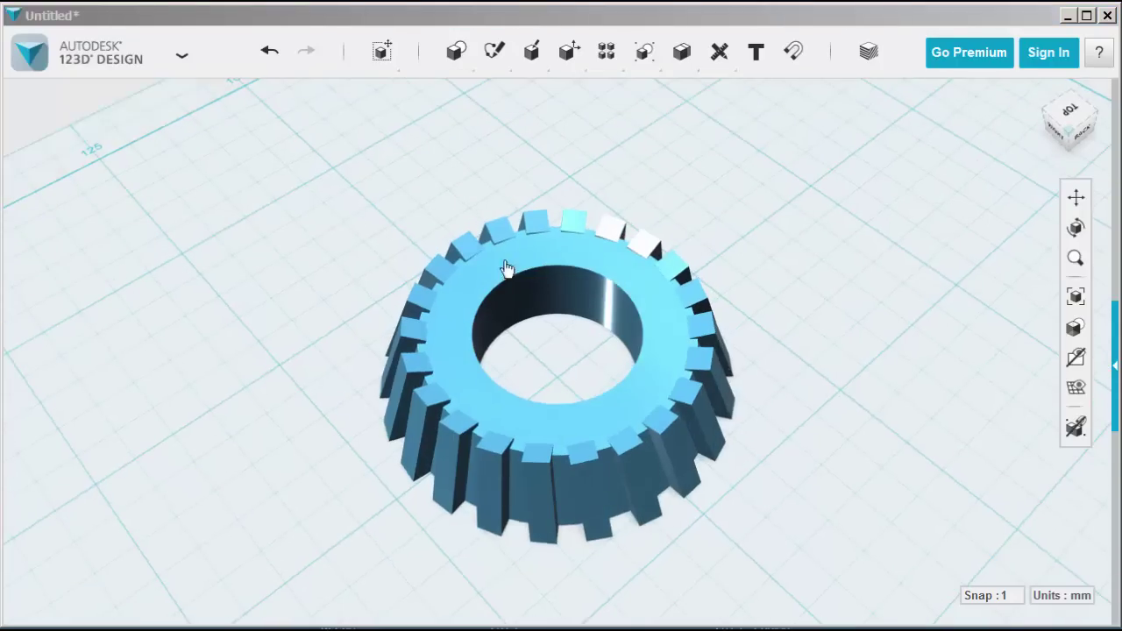
left_click(560, 335)
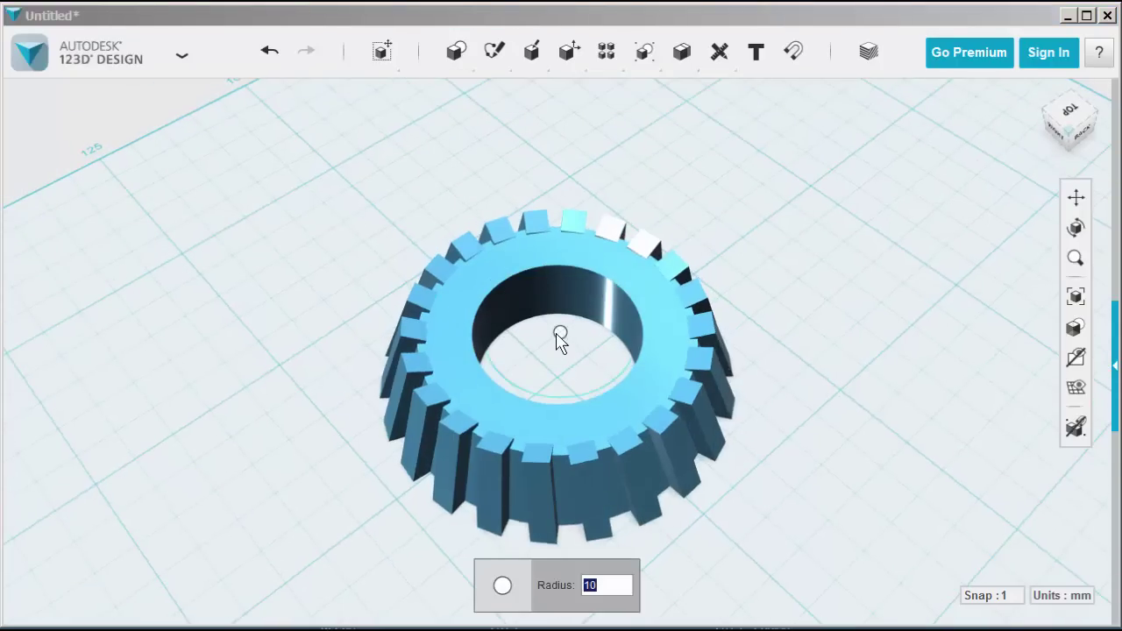
left_click(1069, 112)
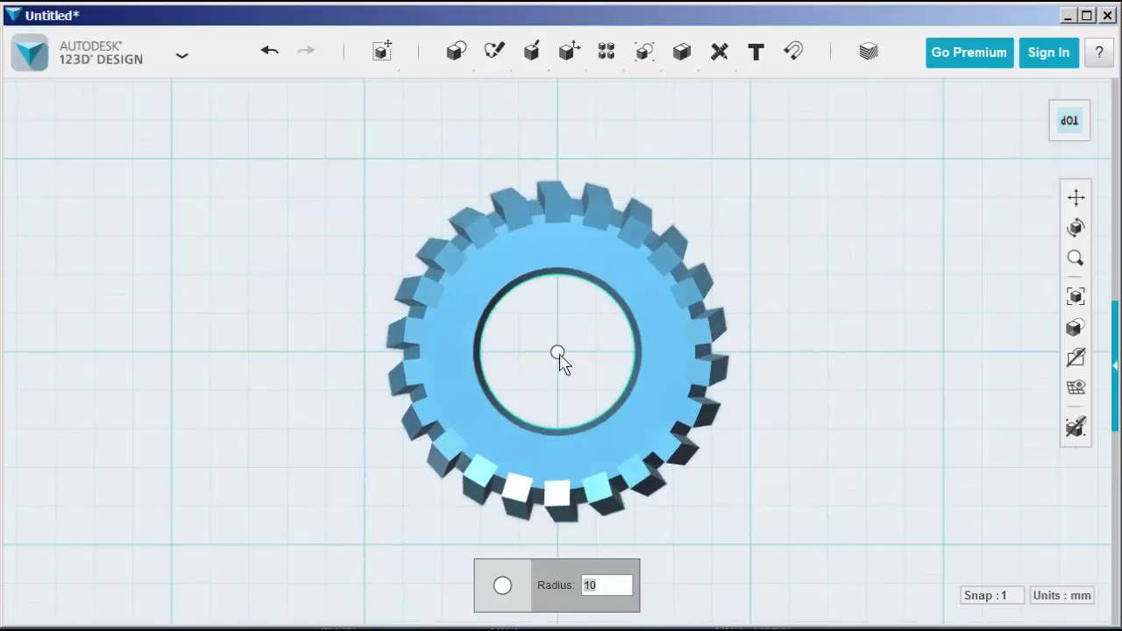
key("Return")
- Extrude the circle 5 mm downward below the ring's underside to form a hub, and hide the sketches
right_click_drag(423, 532, 439, 391)
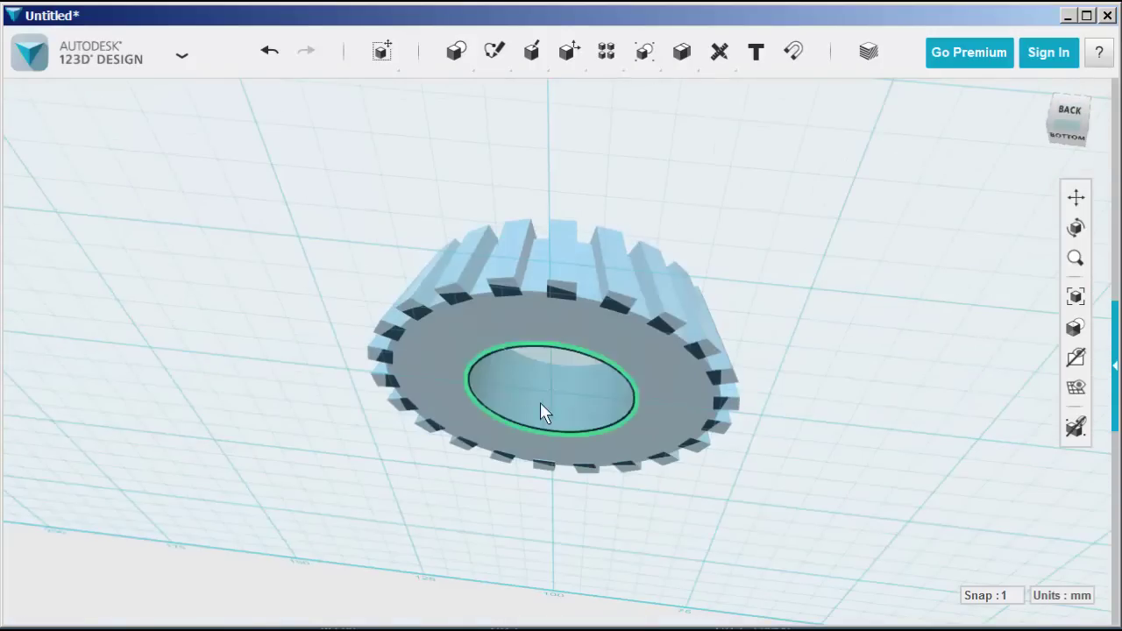
left_click(568, 391)
mouse_move(636, 449)
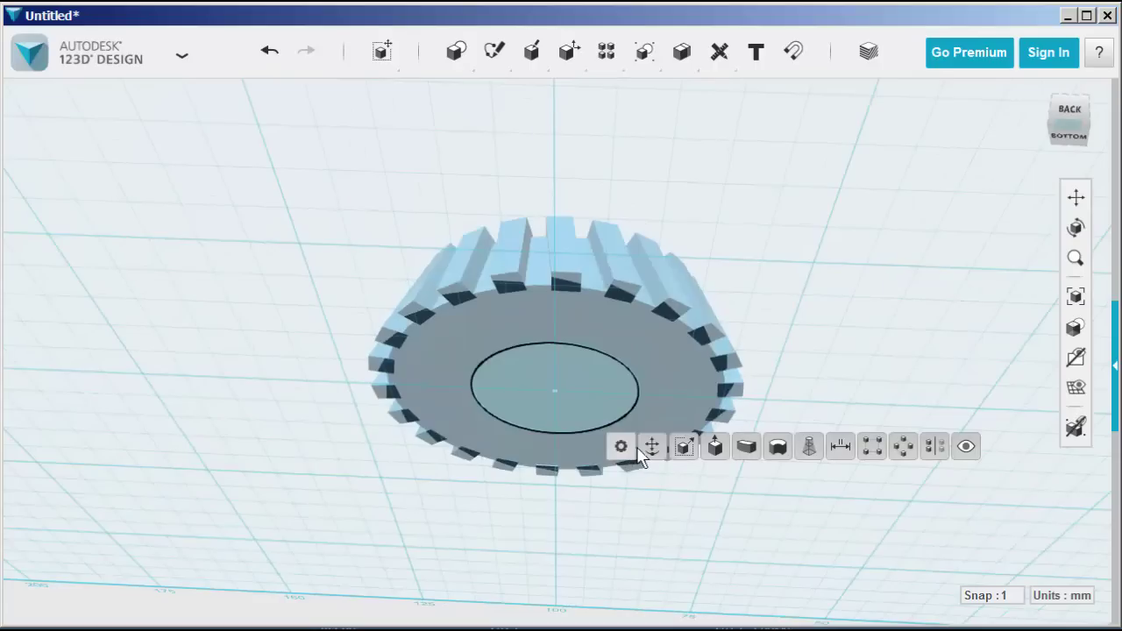
left_click(713, 449)
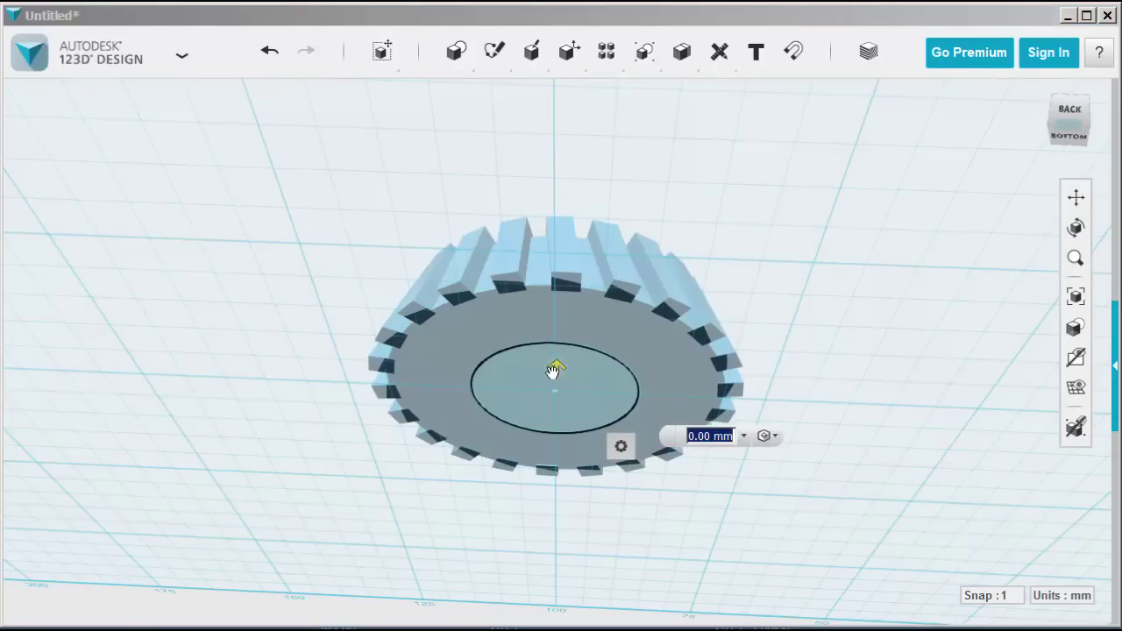
left_click_drag(556, 369, 548, 408)
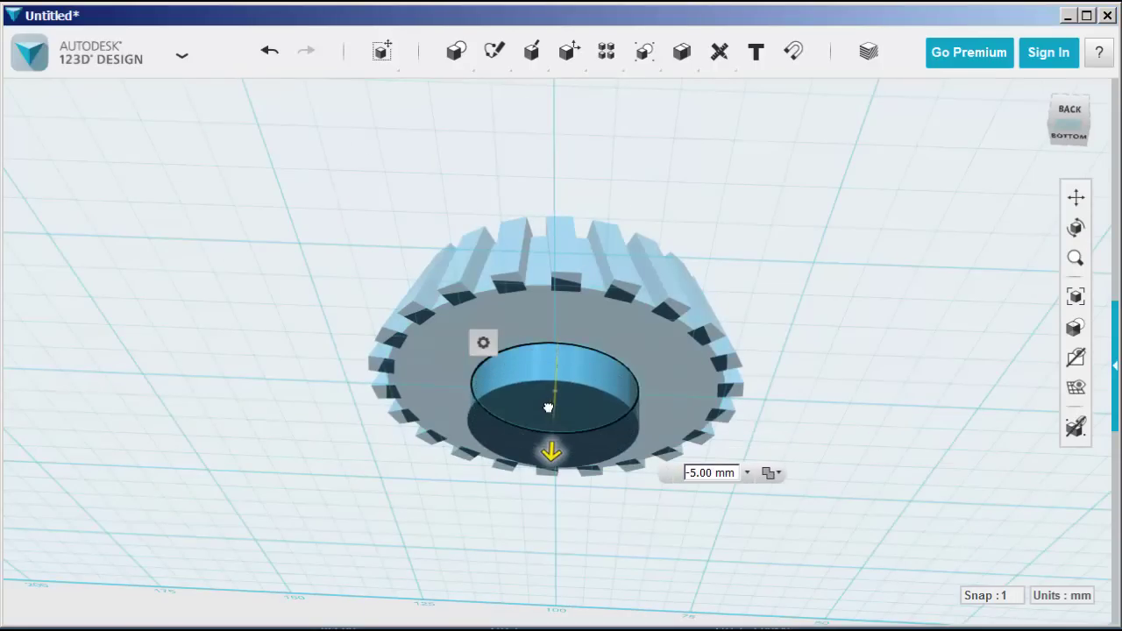
left_click(194, 274)
right_click_drag(280, 344, 283, 459)
mouse_move(1077, 368)
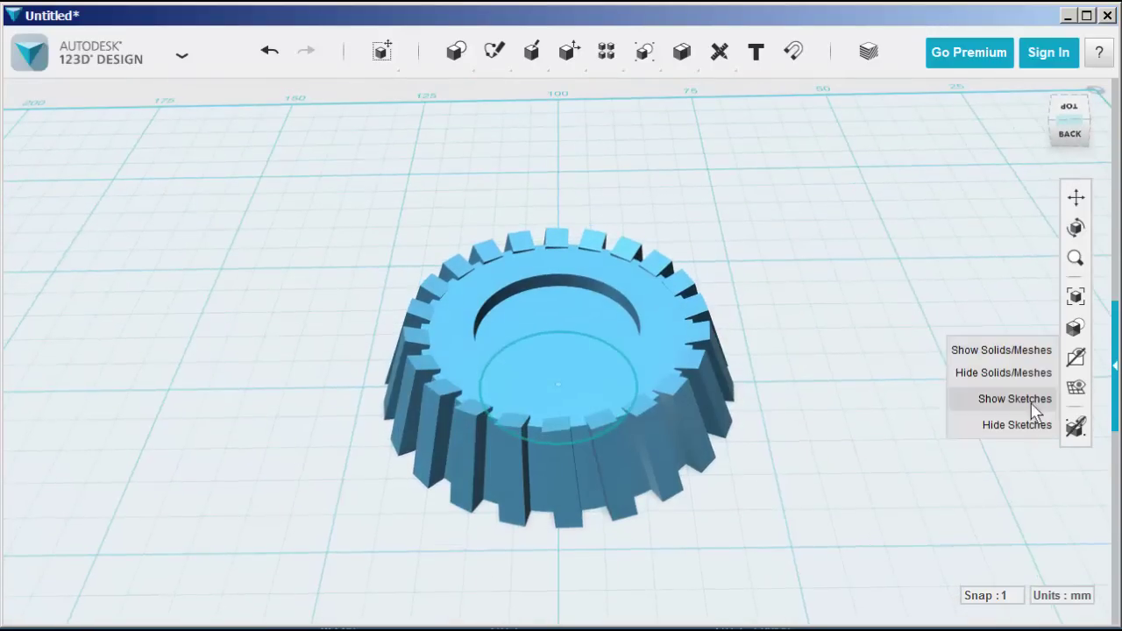
left_click(964, 427)
- Place a circle of radius 8 mm centred on the recessed face inside the ring's top
mouse_move(451, 77)
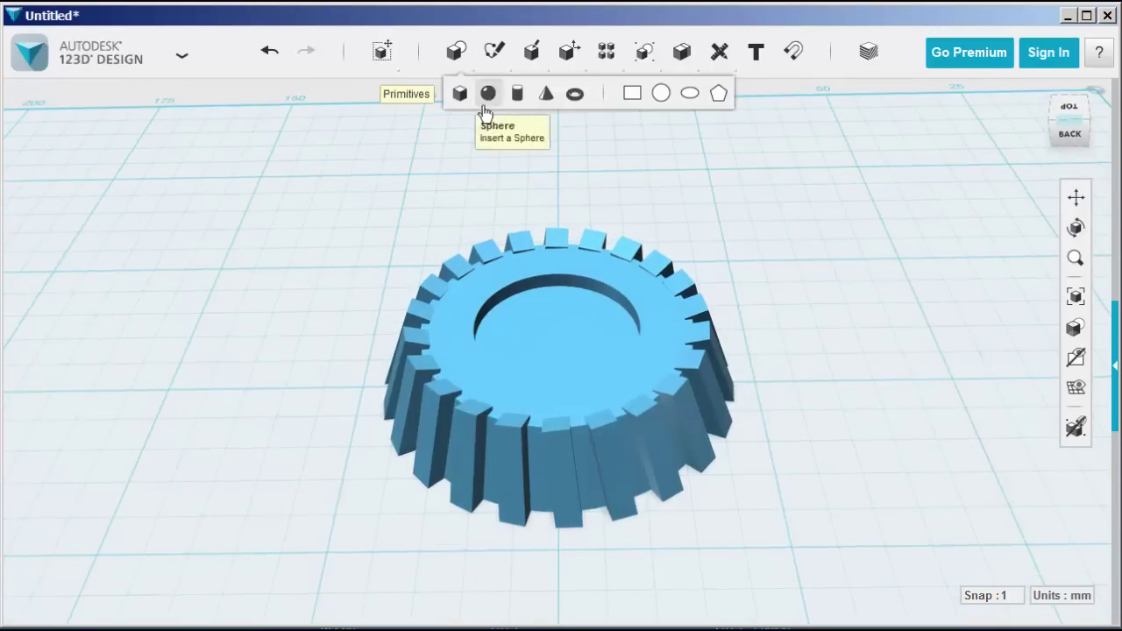
left_click(661, 93)
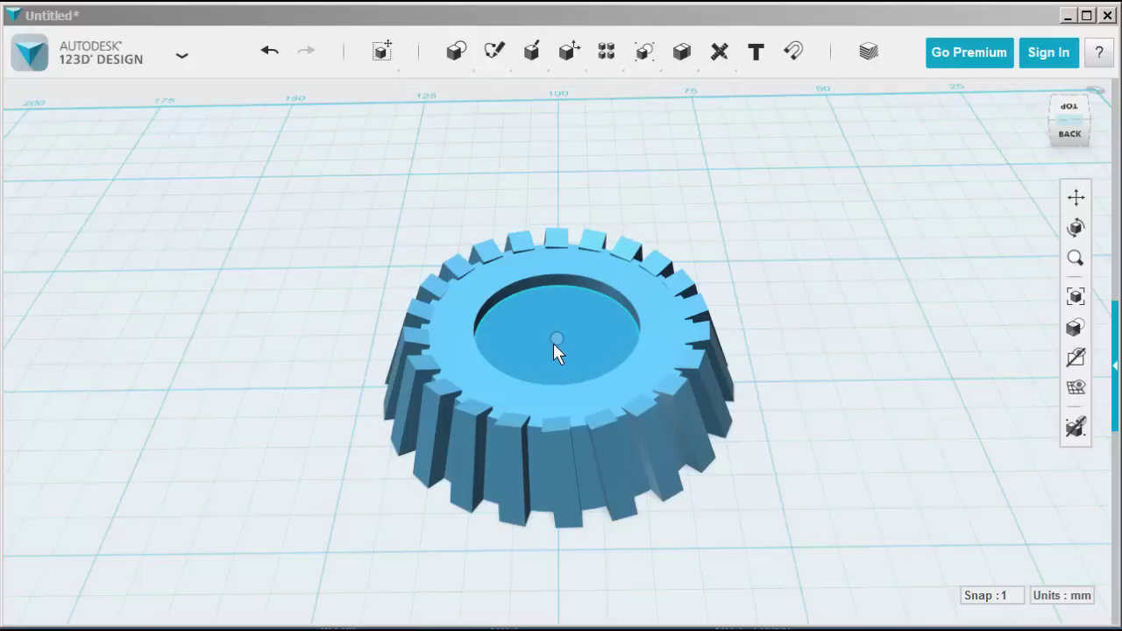
left_click(553, 343)
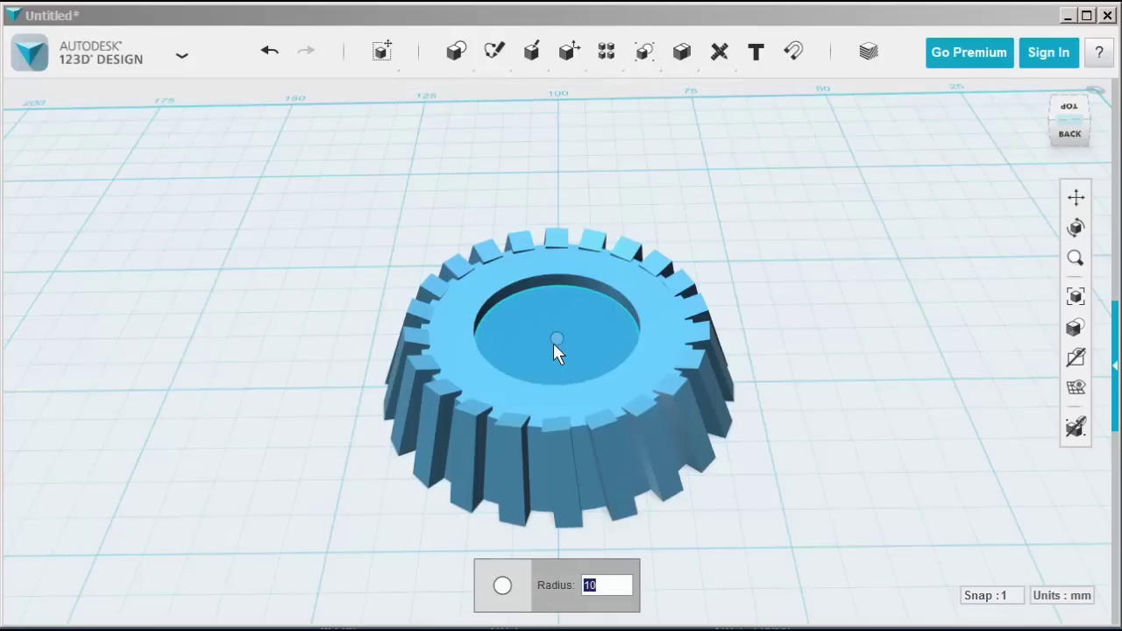
left_click(1071, 106)
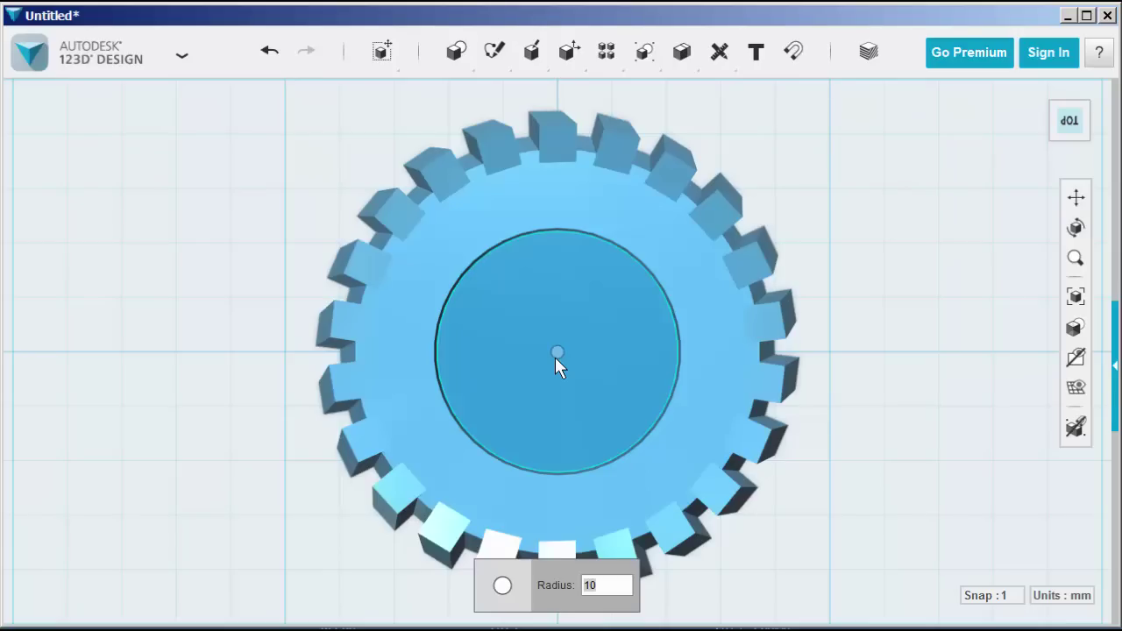
left_click(605, 585)
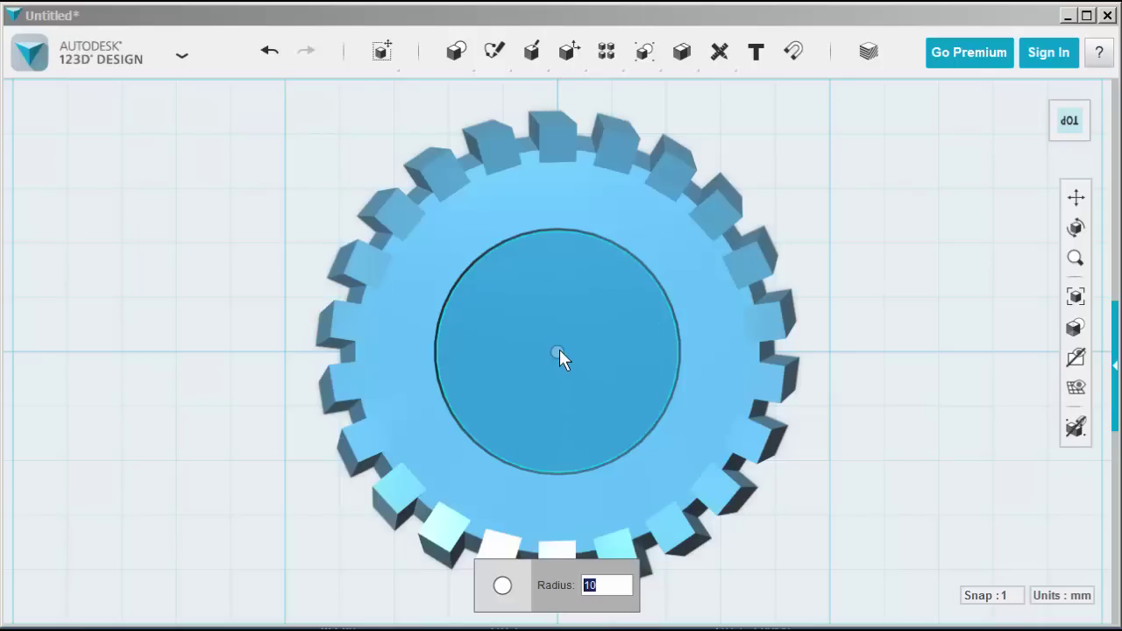
type("8")
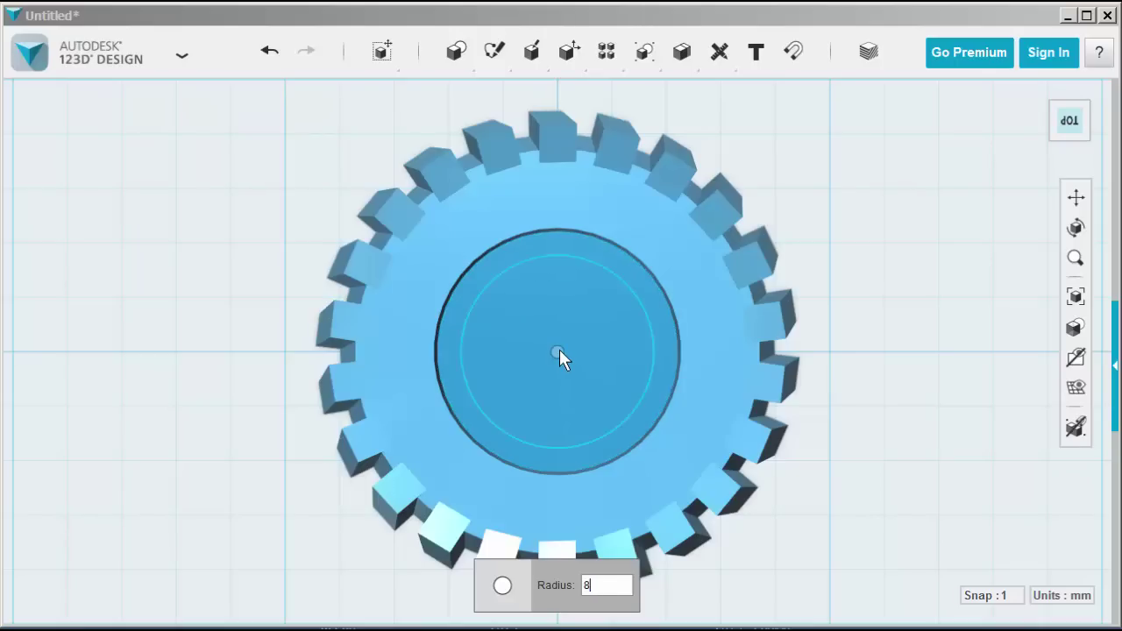
key("Return")
- Extrude the 8 mm radius circle 42 mm downward as a cut through the gear and its hub
right_click_drag(268, 362, 268, 295)
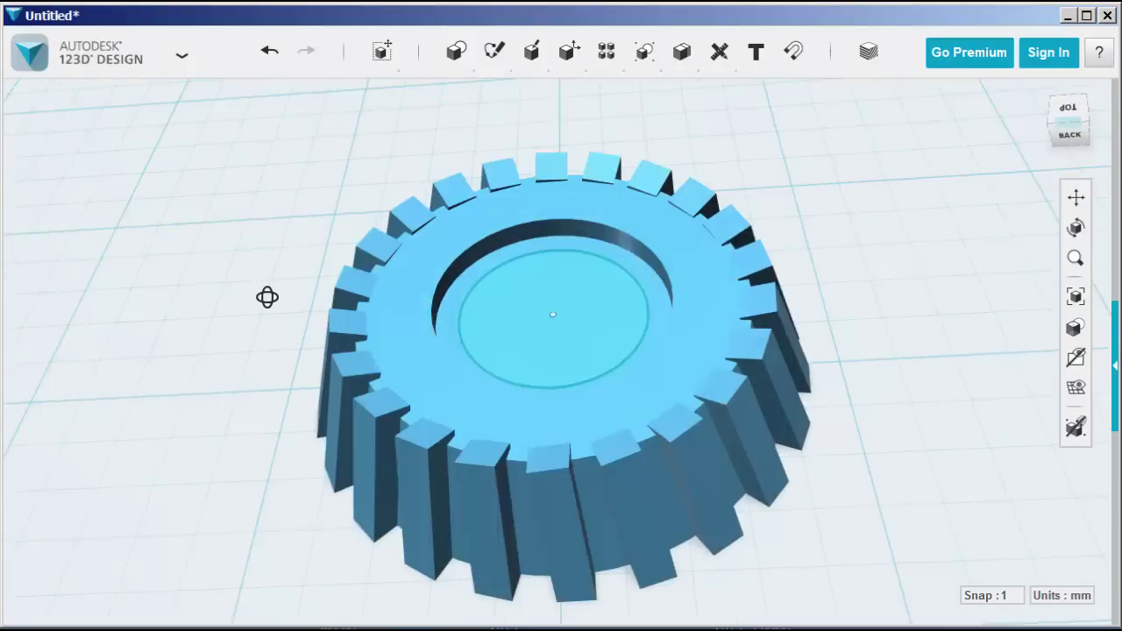
left_click(530, 322)
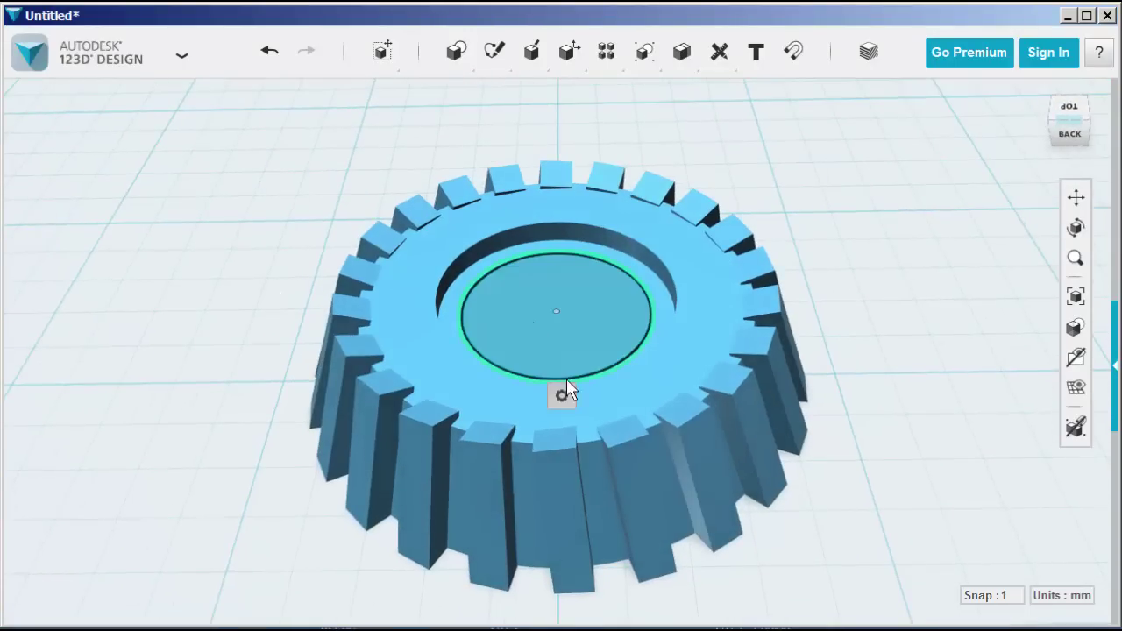
mouse_move(562, 395)
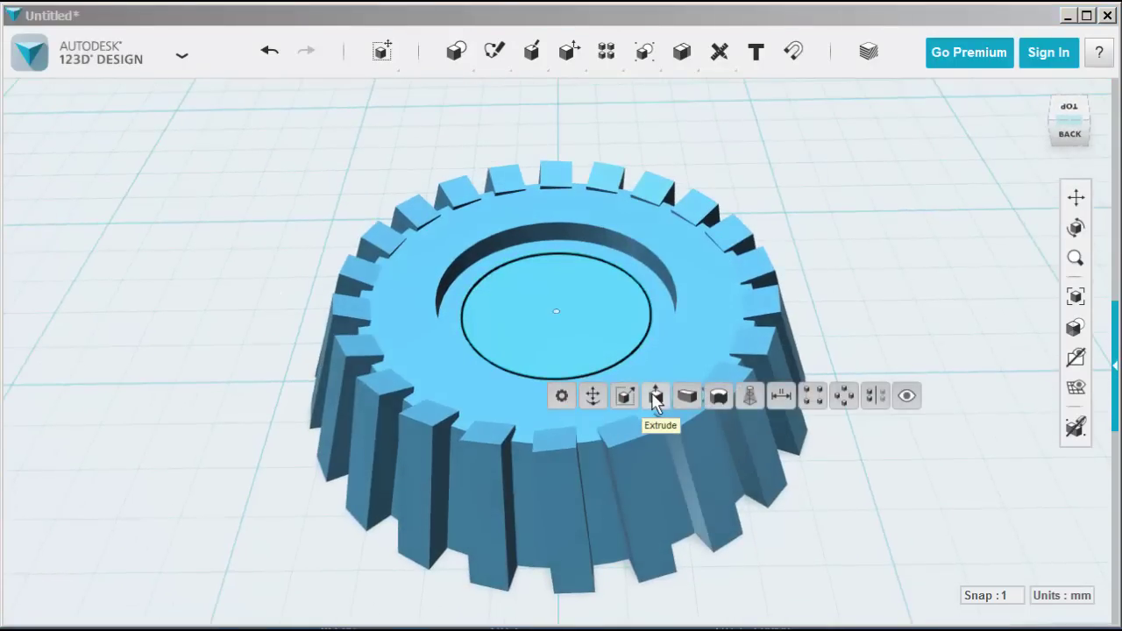
left_click(655, 397)
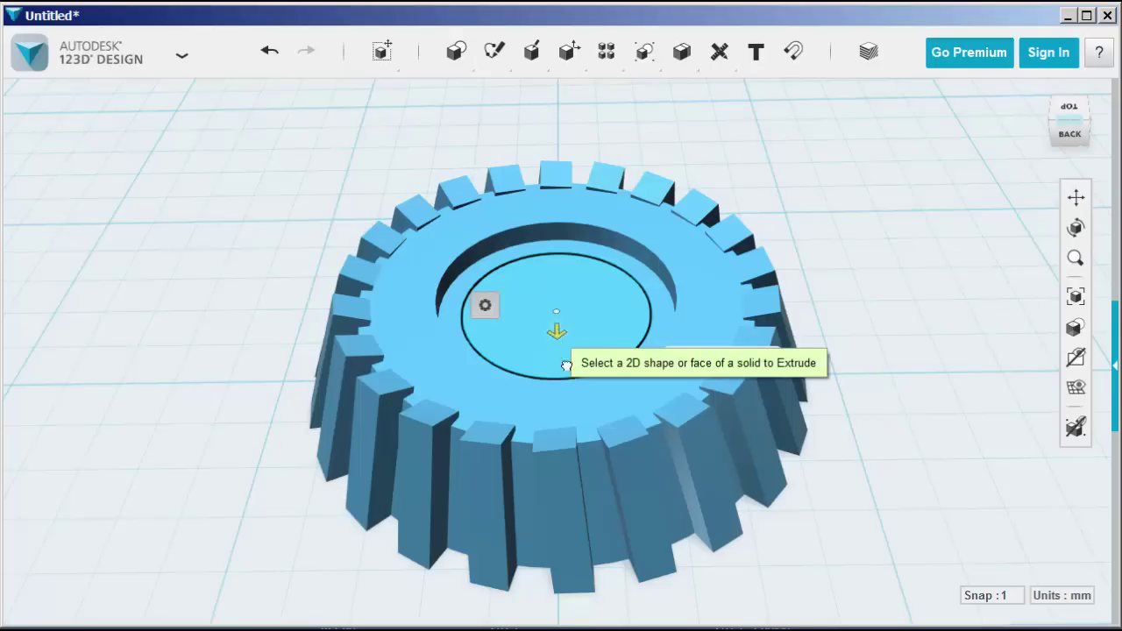
left_click(557, 332)
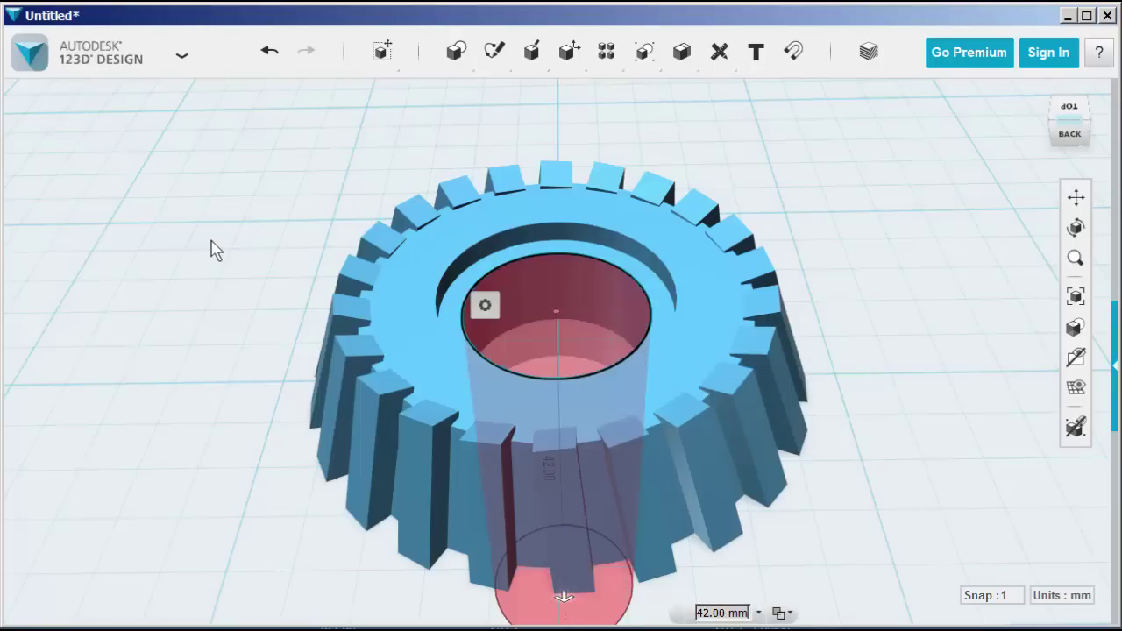
key("Return")
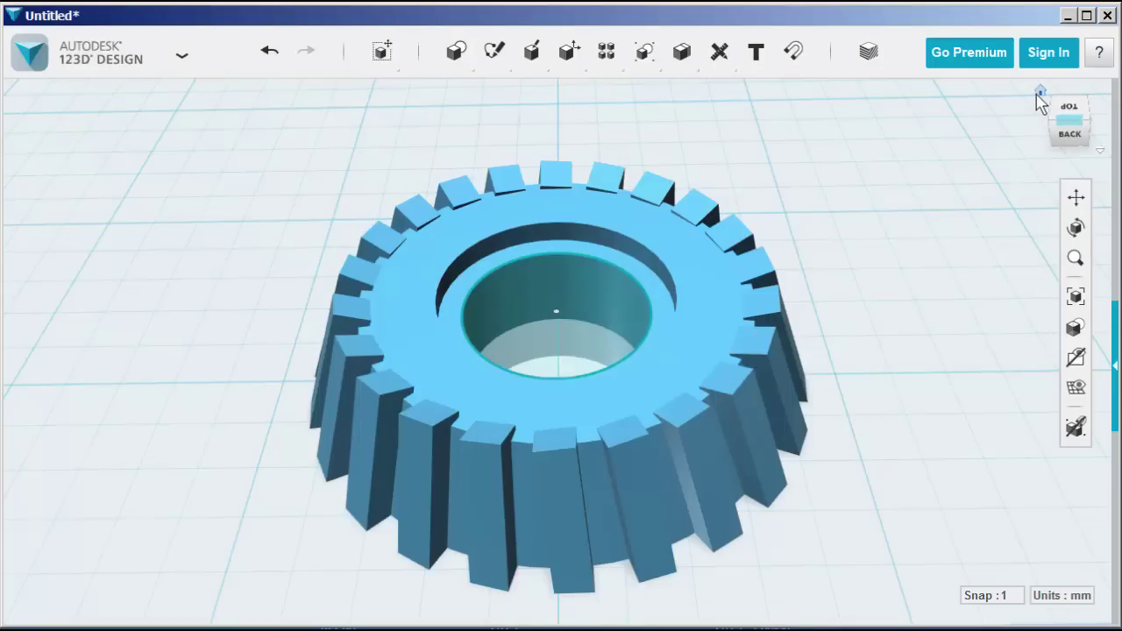
- Hide the grid and the sketches, leaving only the gear solid displayed
left_click(1038, 92)
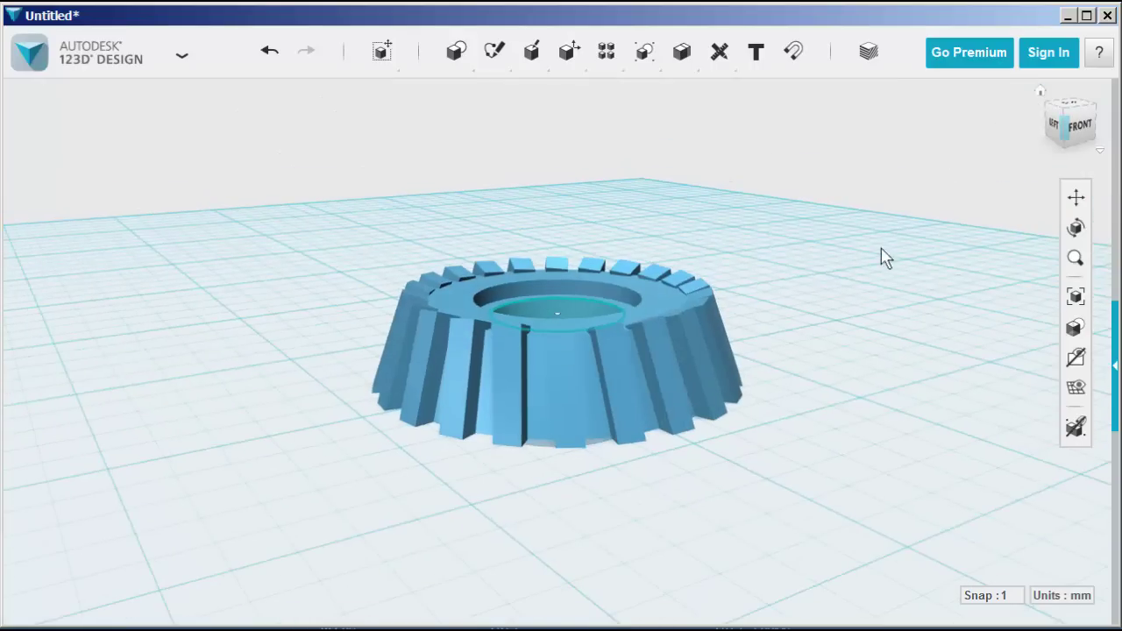
right_click_drag(884, 257, 880, 219)
mouse_move(1075, 392)
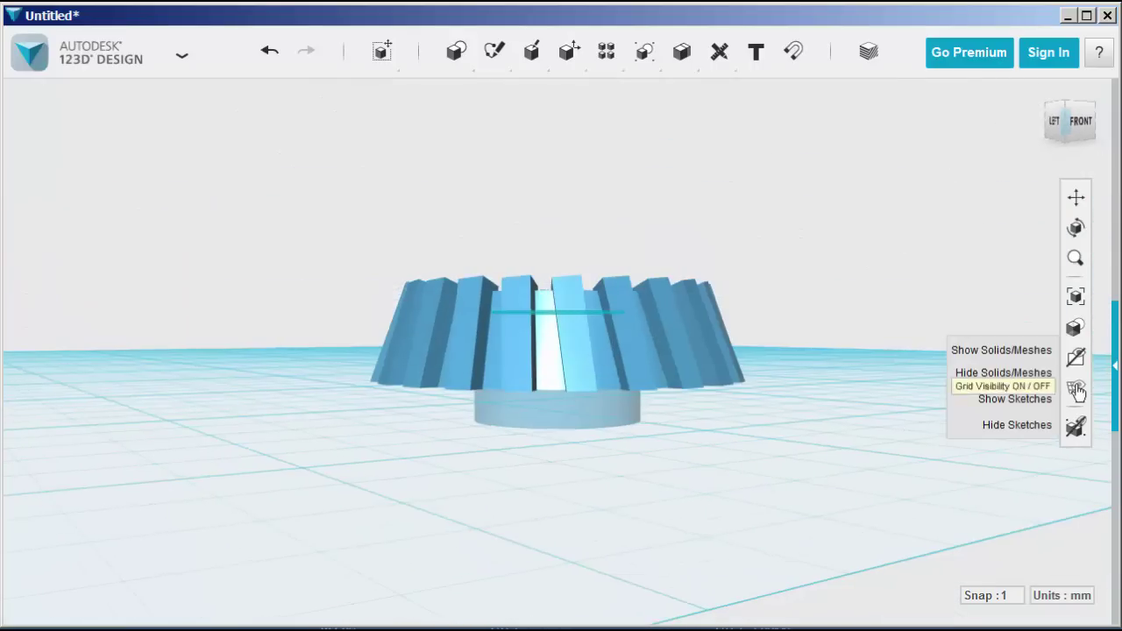
right_click_drag(841, 441, 856, 358)
mouse_move(1076, 366)
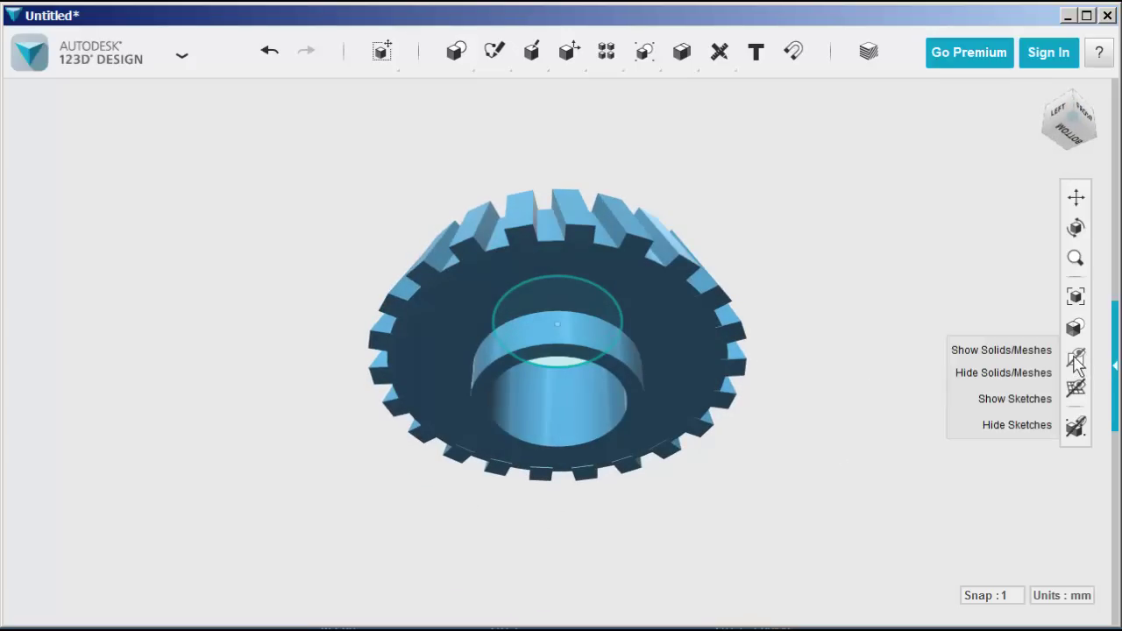
left_click(1019, 425)
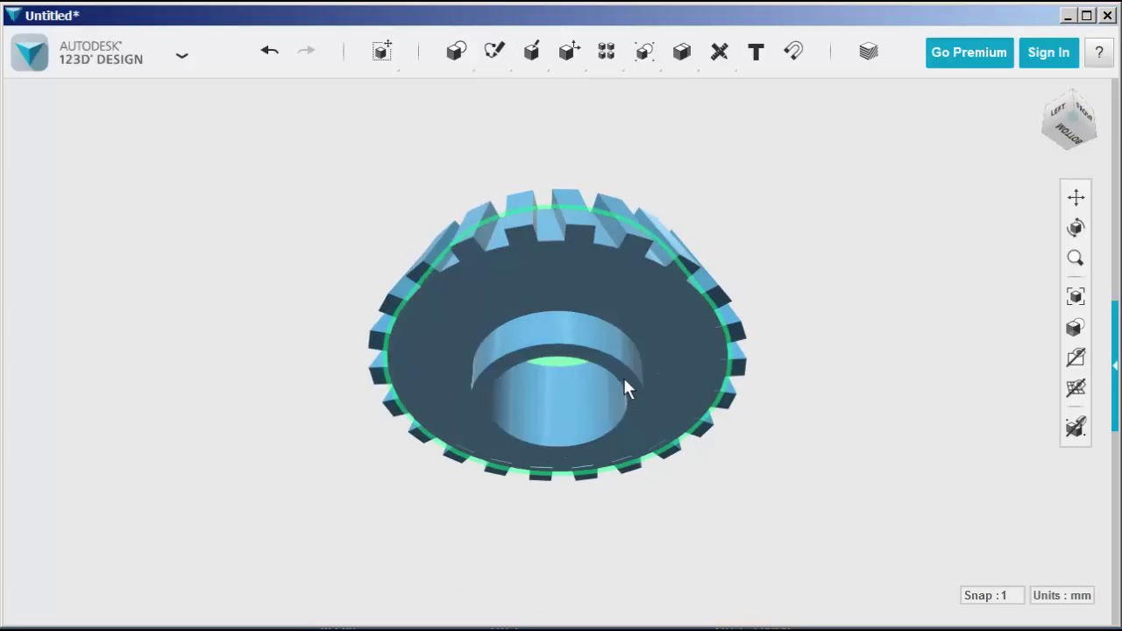
- Lengthen the hub by press/pulling its ring-shaped end face outward by 6 mm
right_click_drag(560, 391, 553, 351)
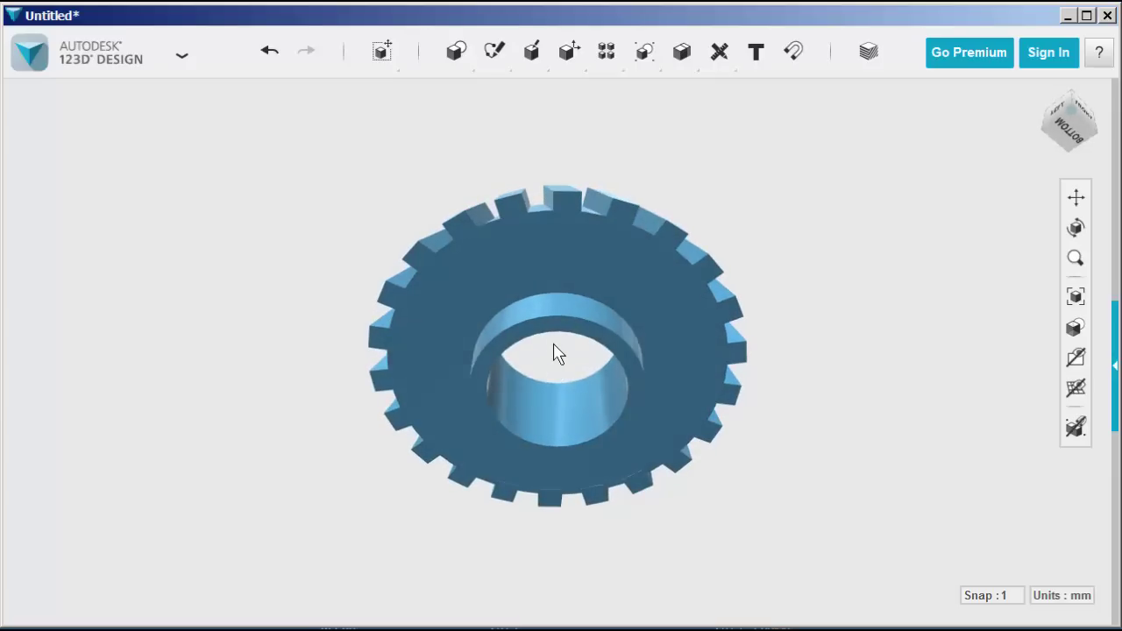
left_click(534, 333)
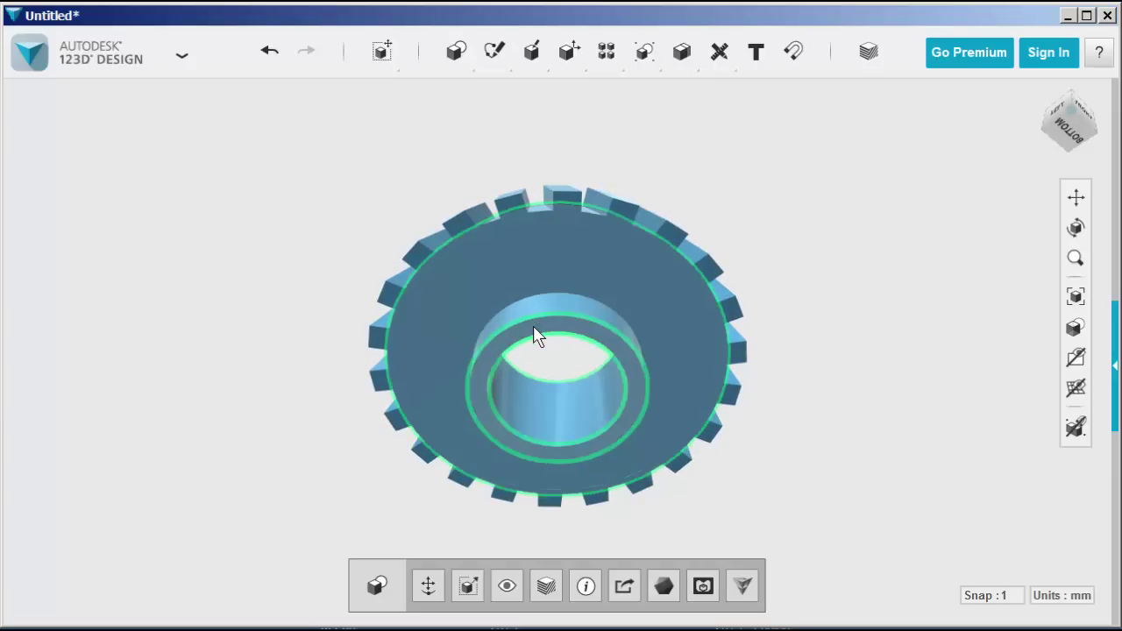
left_click(534, 342)
mouse_move(566, 402)
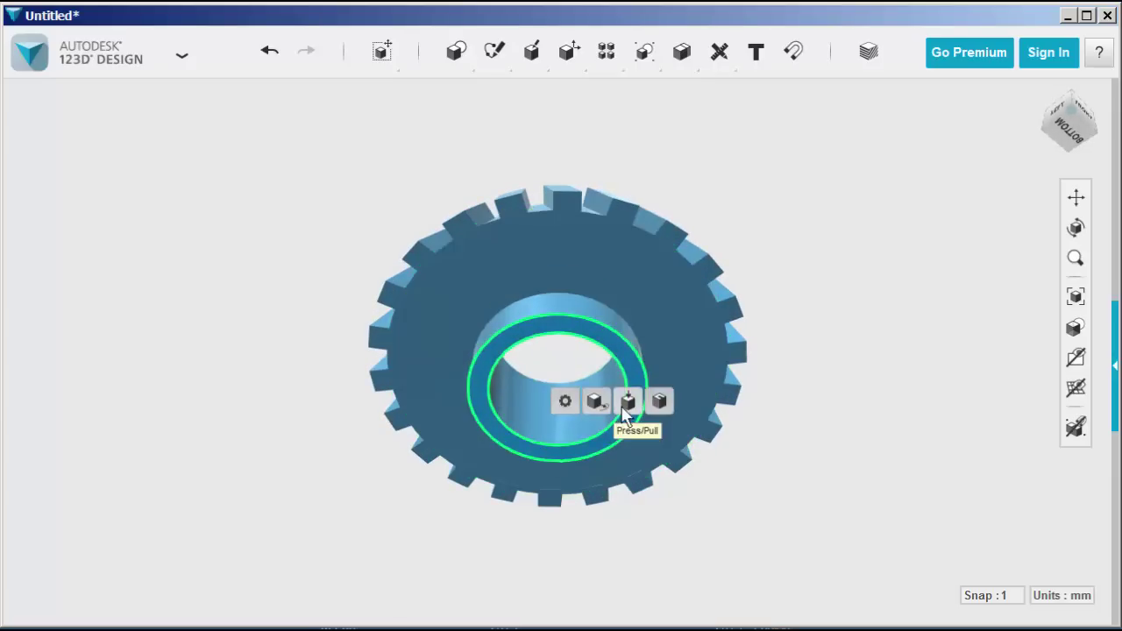
left_click(622, 402)
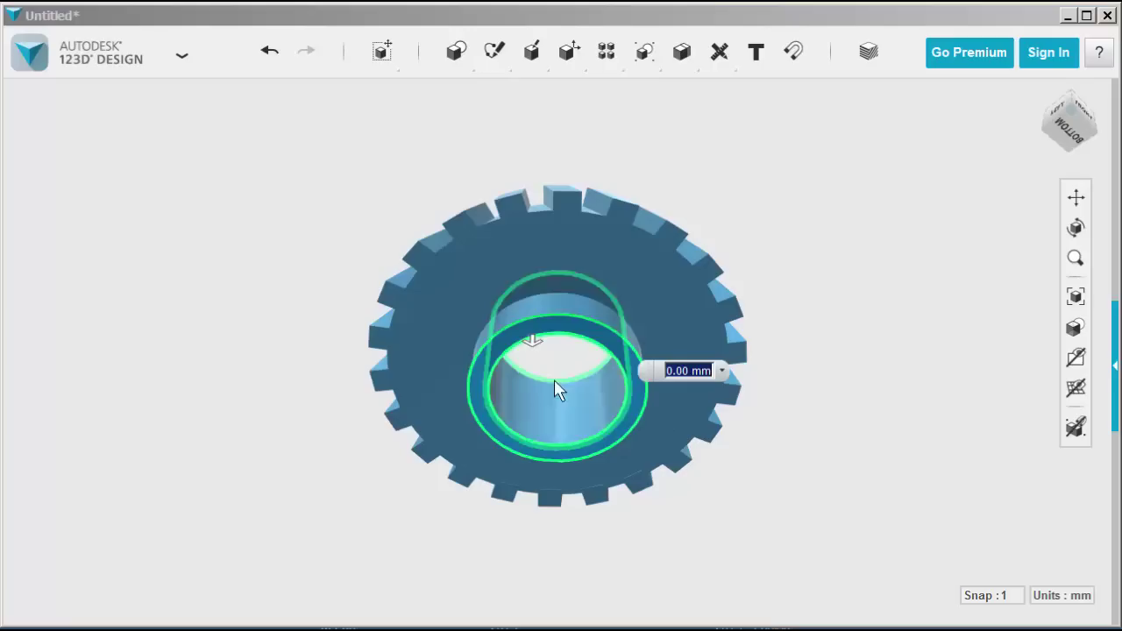
left_click_drag(531, 344, 541, 386)
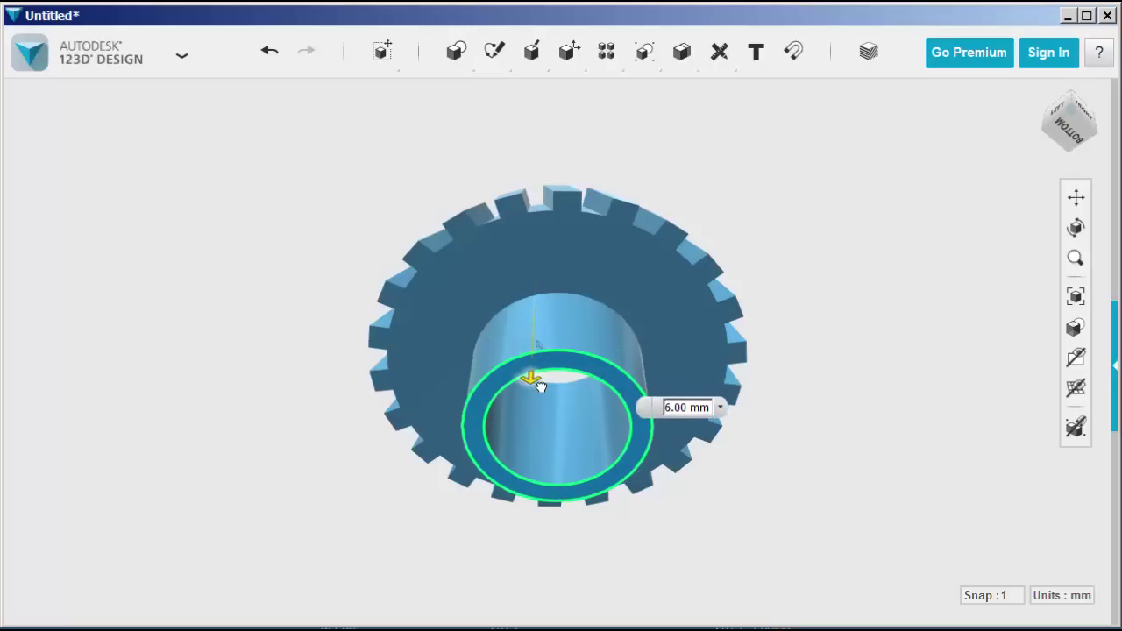
left_click(331, 215)
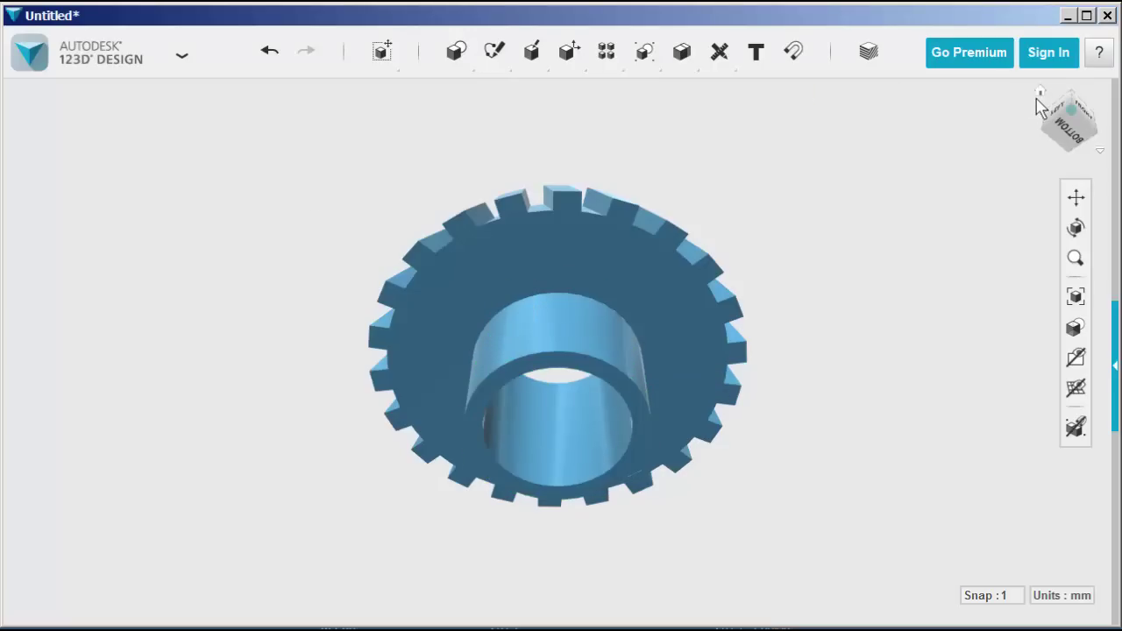
- Duplicate the whole gear with all its bars and move the copy horizontally by -64 mm, clear of the original
left_click(1040, 94)
right_click_drag(932, 280, 969, 295)
left_click_drag(289, 166, 866, 558)
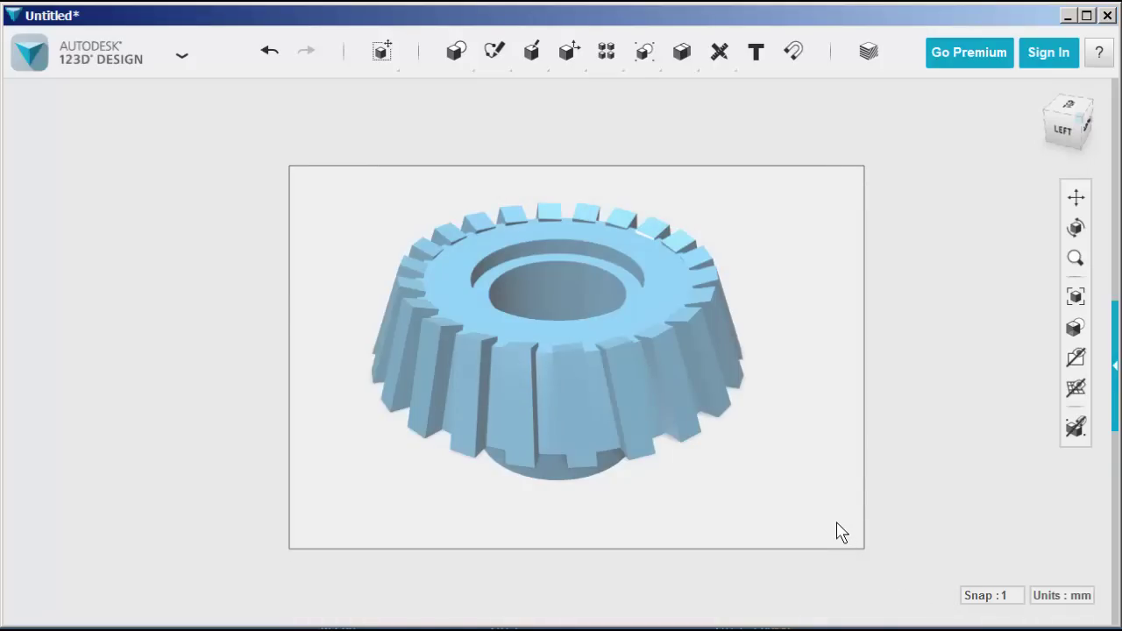
left_click_drag(840, 532, 839, 532)
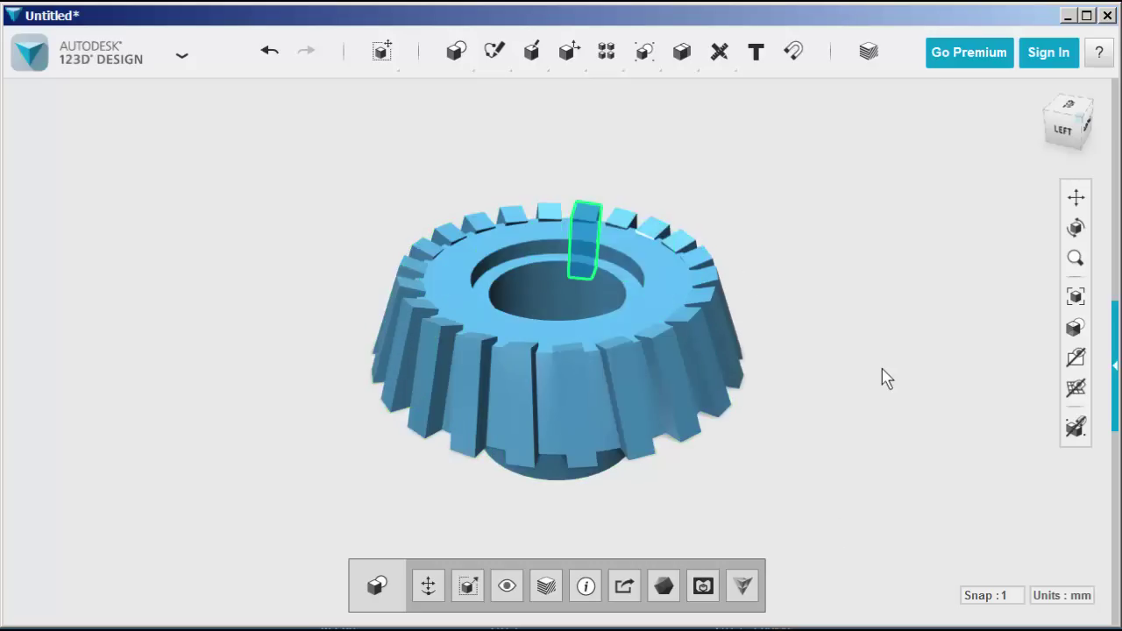
key("ctrl+t")
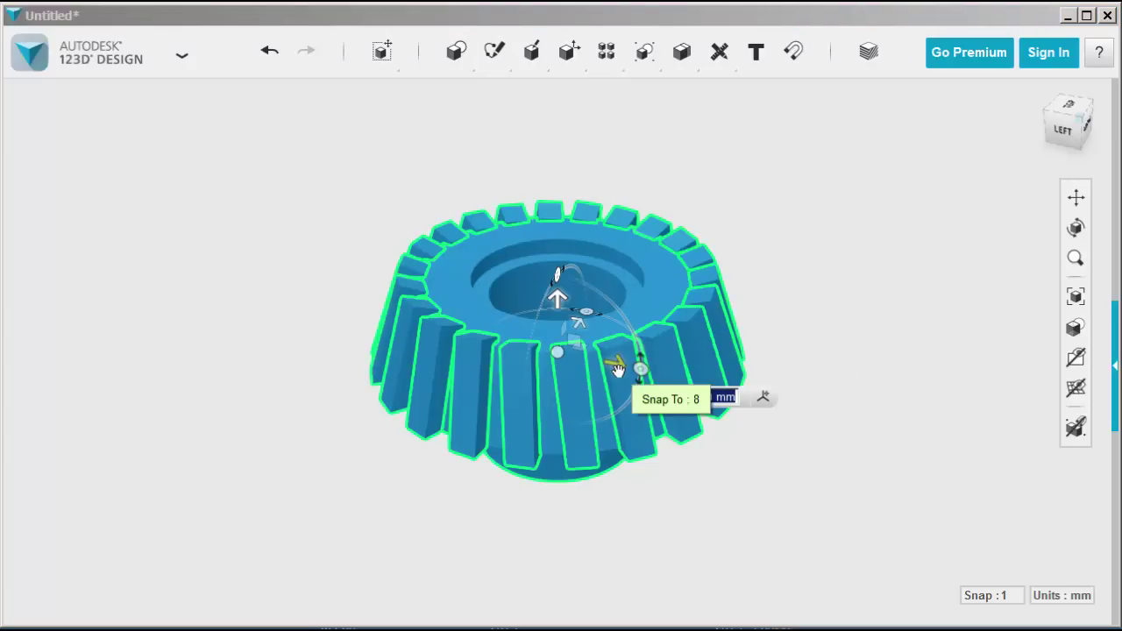
left_click_drag(515, 345, 182, 218)
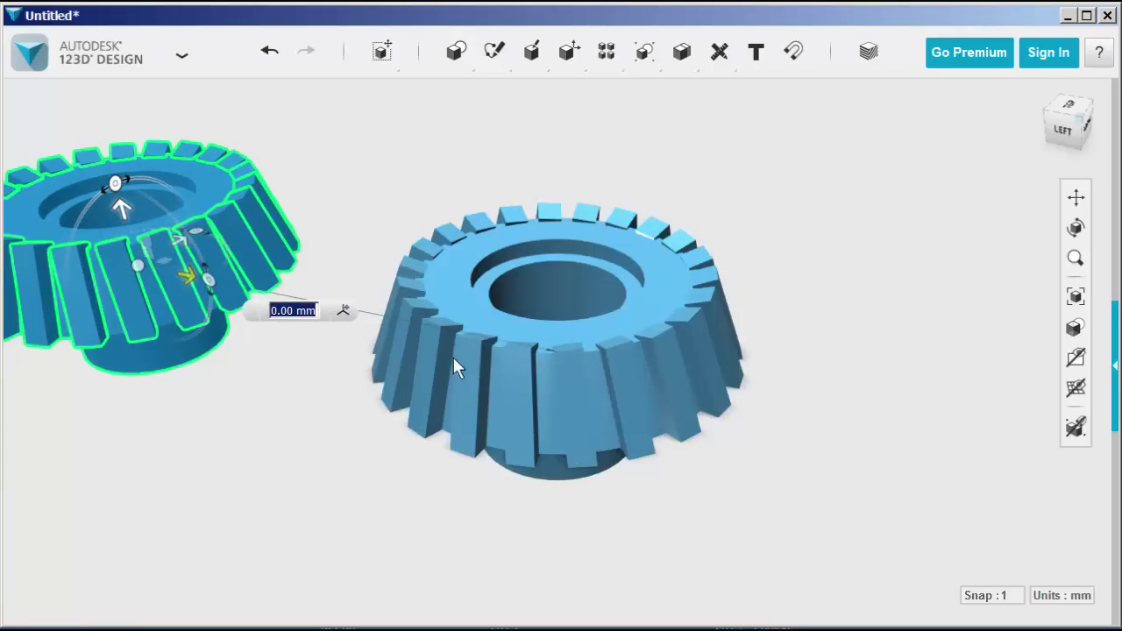
- Rotate the copied gear 90° so its axis lies horizontal and its hub faces away from the original gear
key("f")
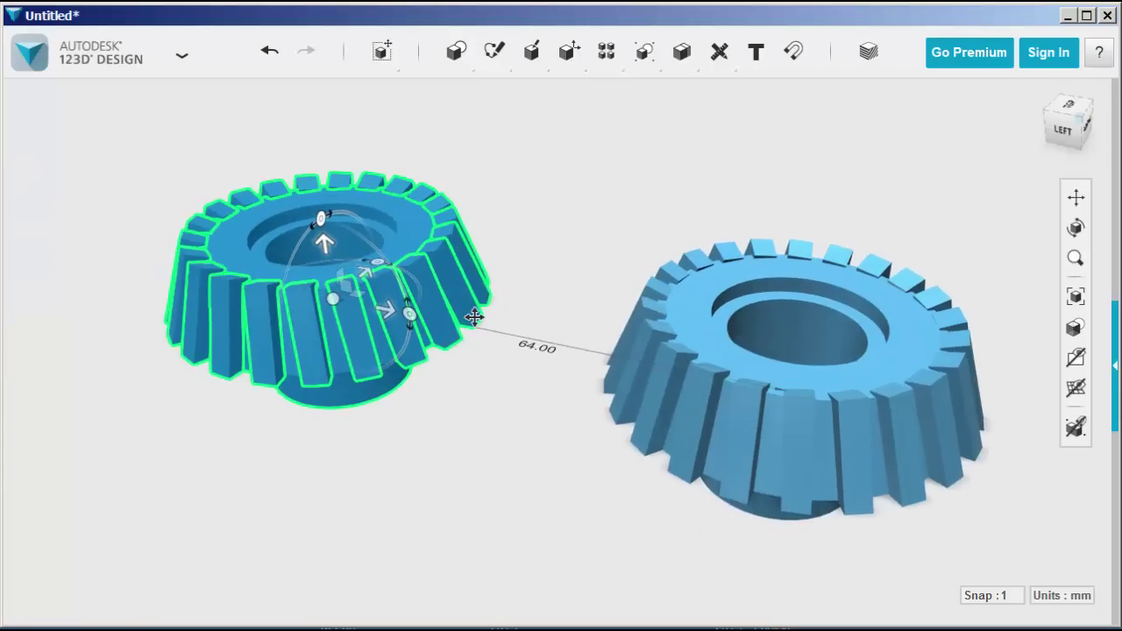
left_click(395, 290)
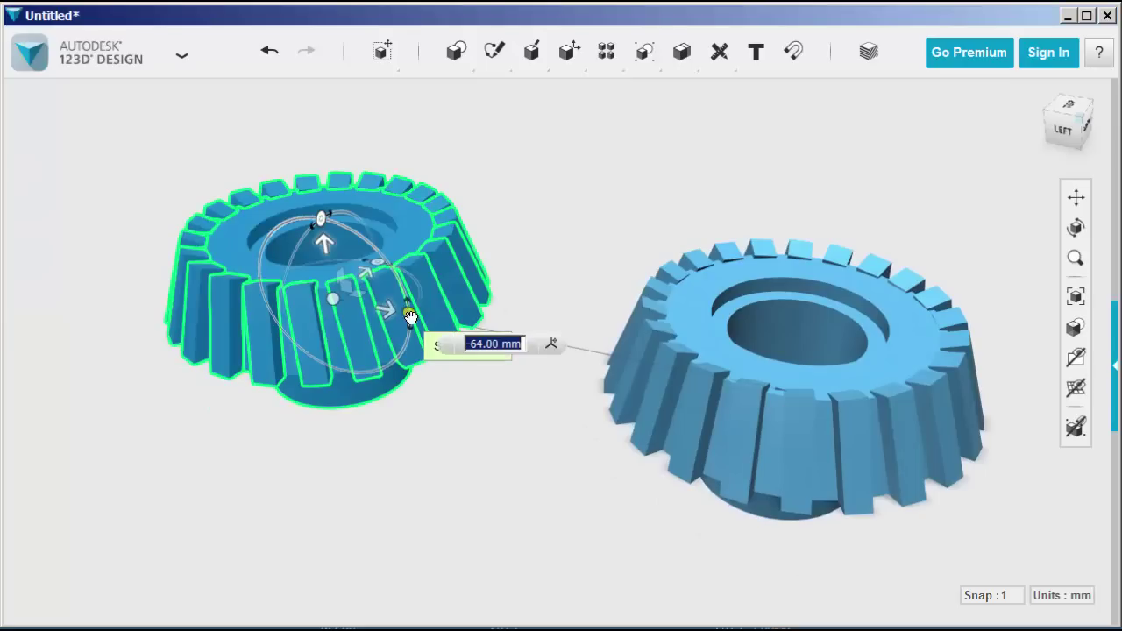
left_click_drag(406, 342, 351, 452)
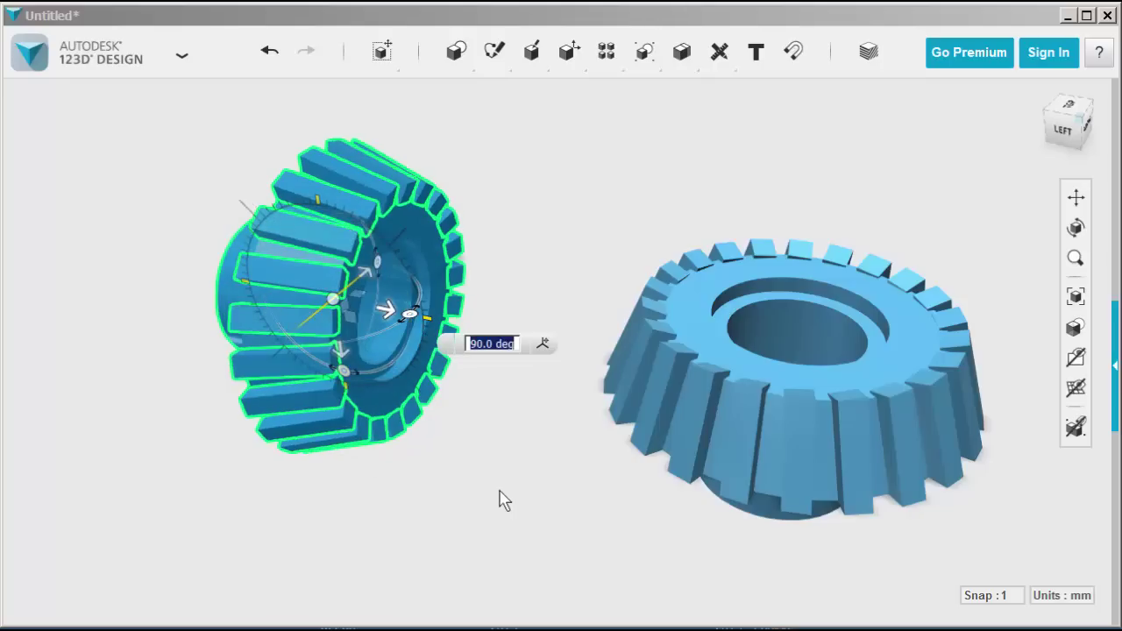
left_click(478, 514)
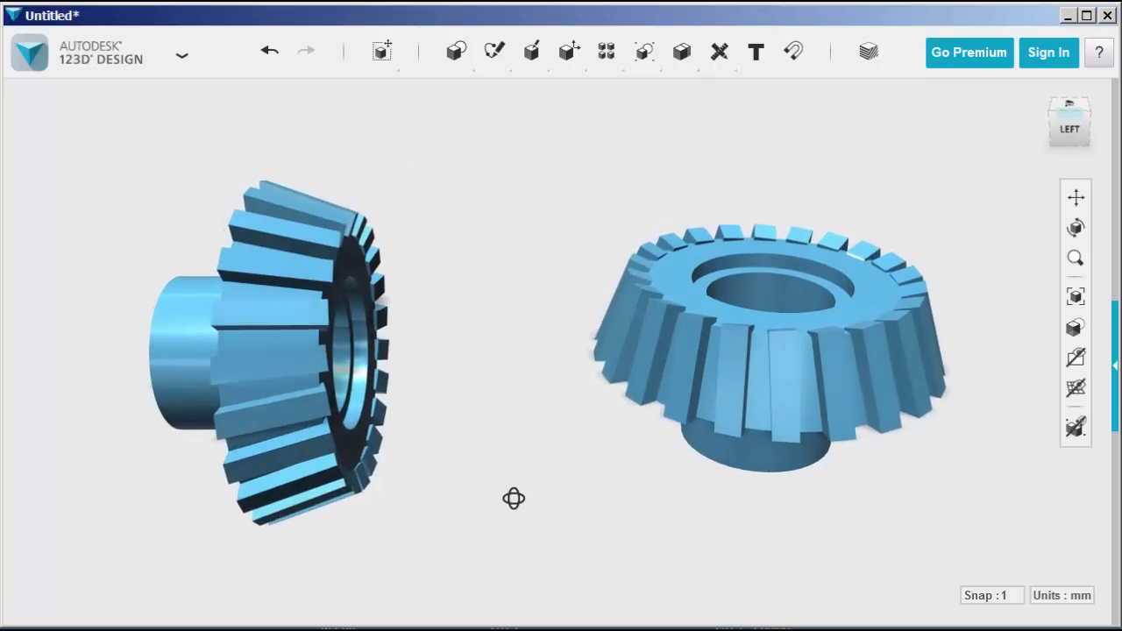